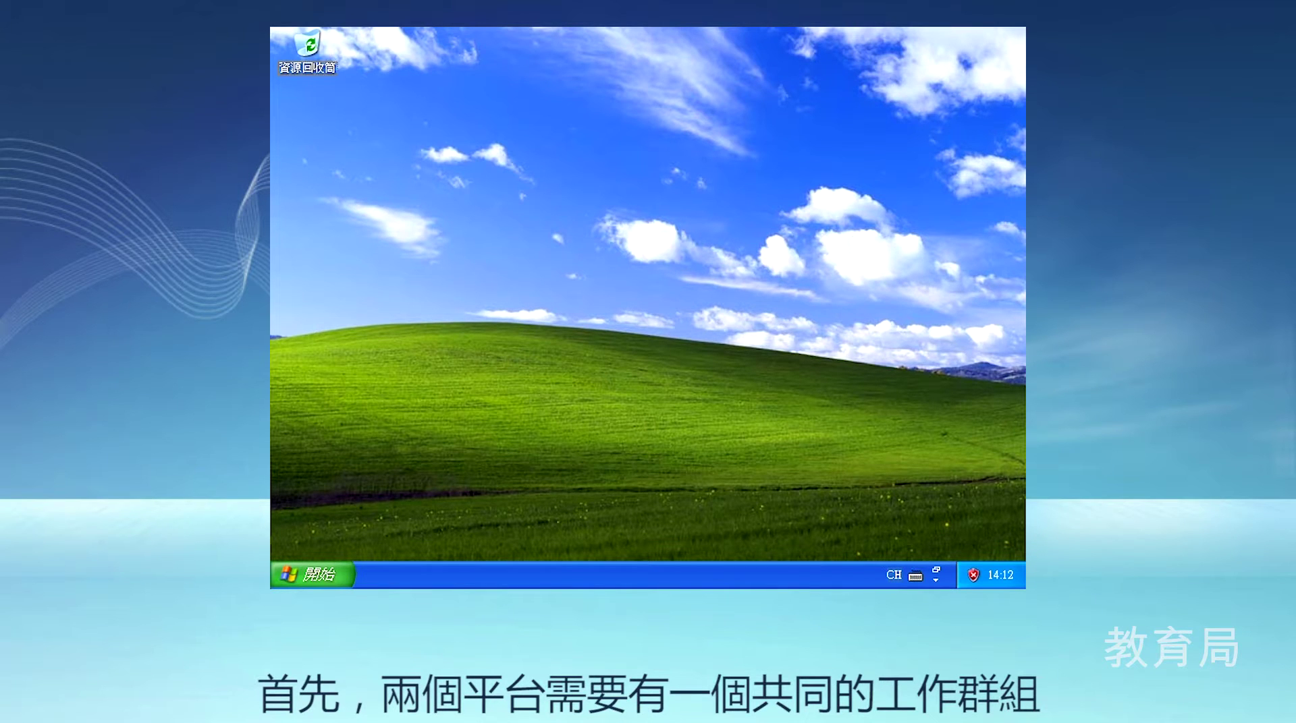
Open the computer name and workgroup change settings (電腦名稱變更) from the properties of 我的電腦.
left_click(318, 575)
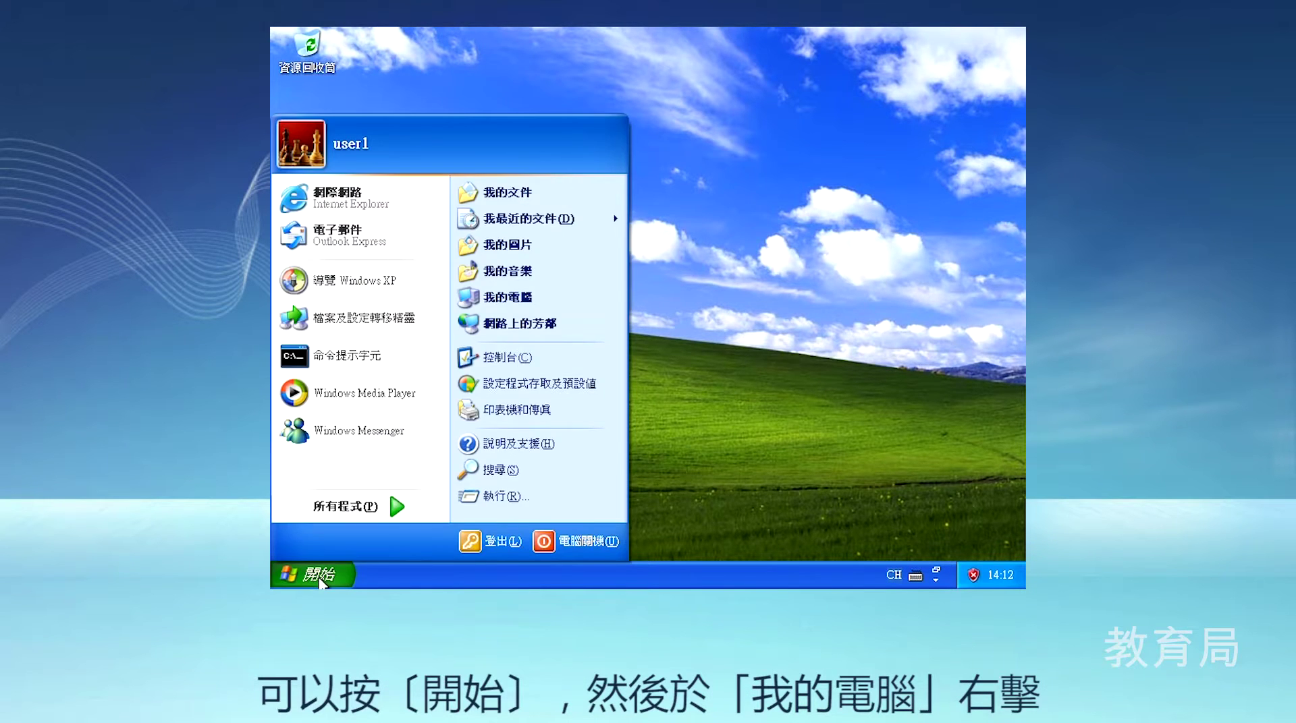
right_click(553, 298)
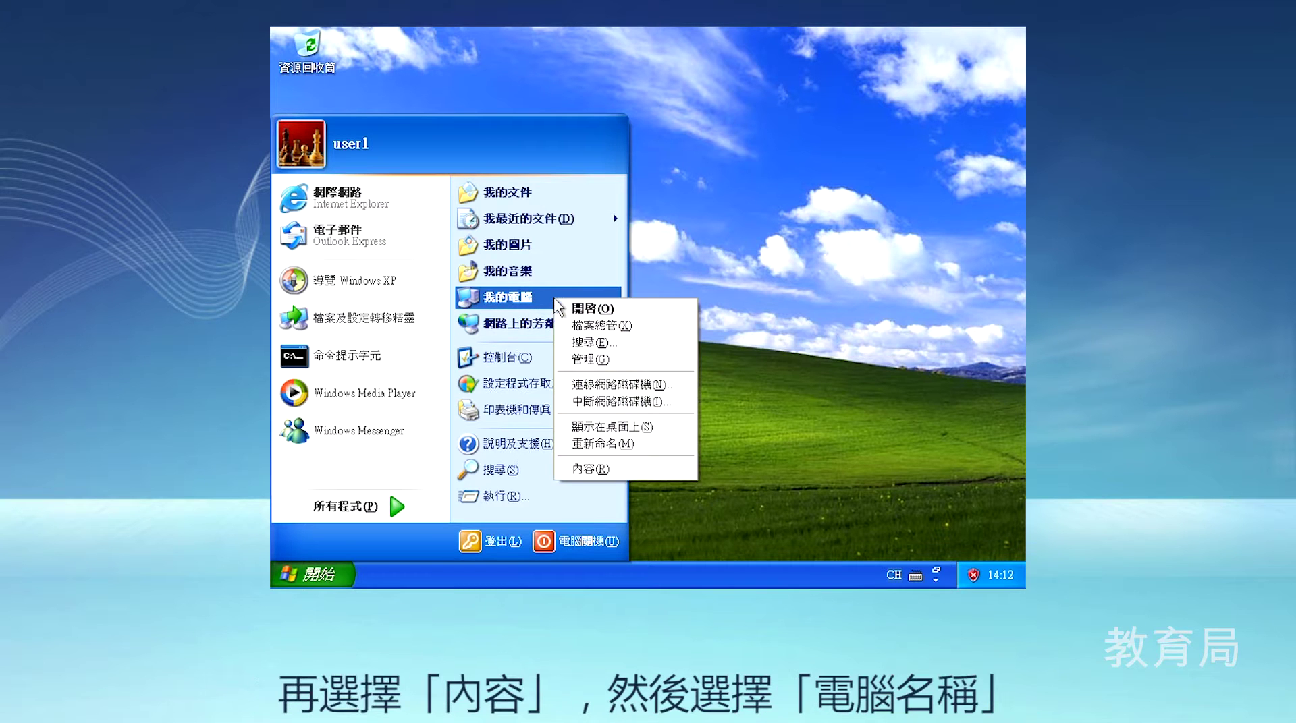
left_click(621, 469)
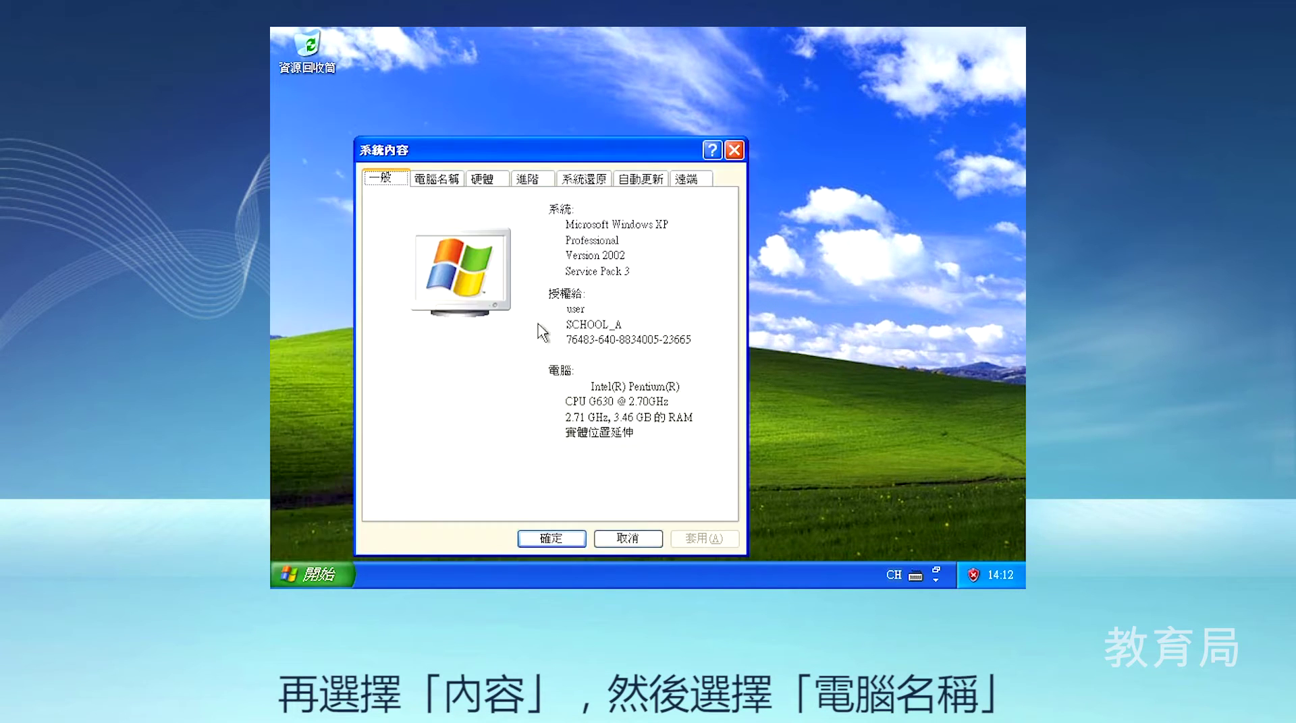
left_click(437, 178)
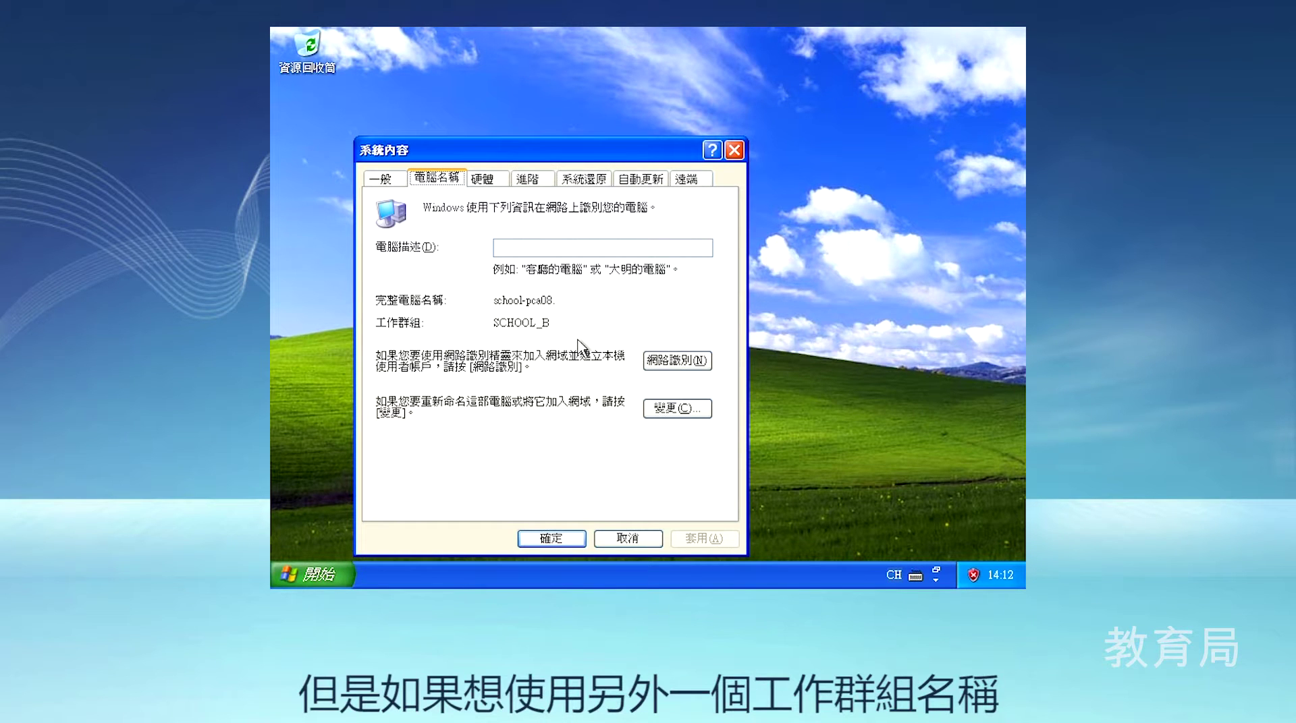
left_click(682, 409)
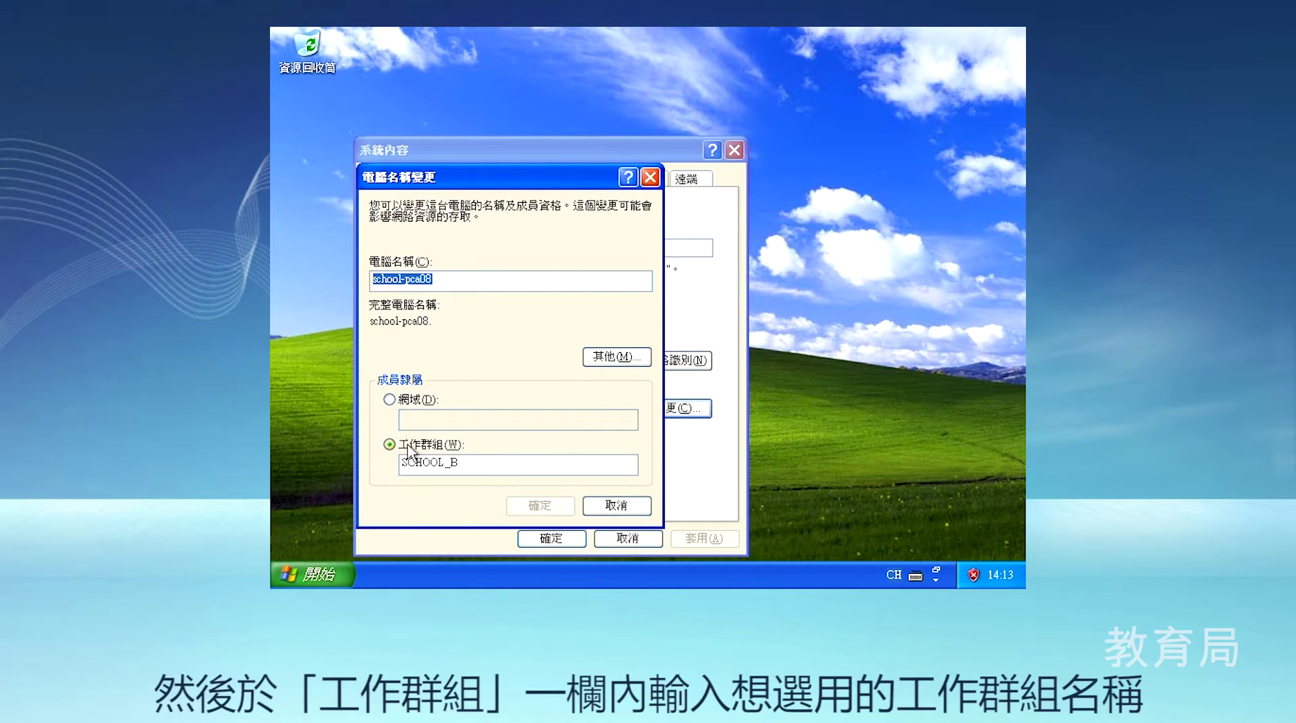
Set the computer's workgroup (工作群組) to SCHOOL_A and apply the change.
left_click(484, 462)
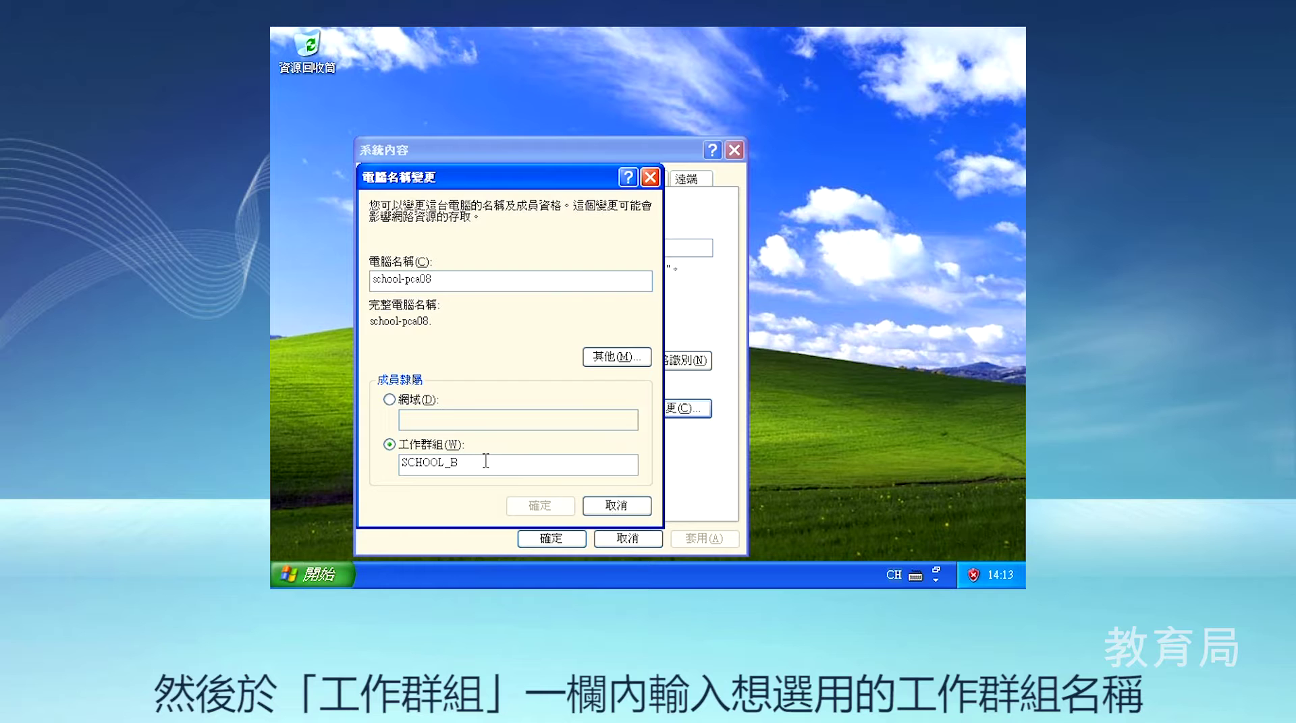
key("BackSpace")
type("A")
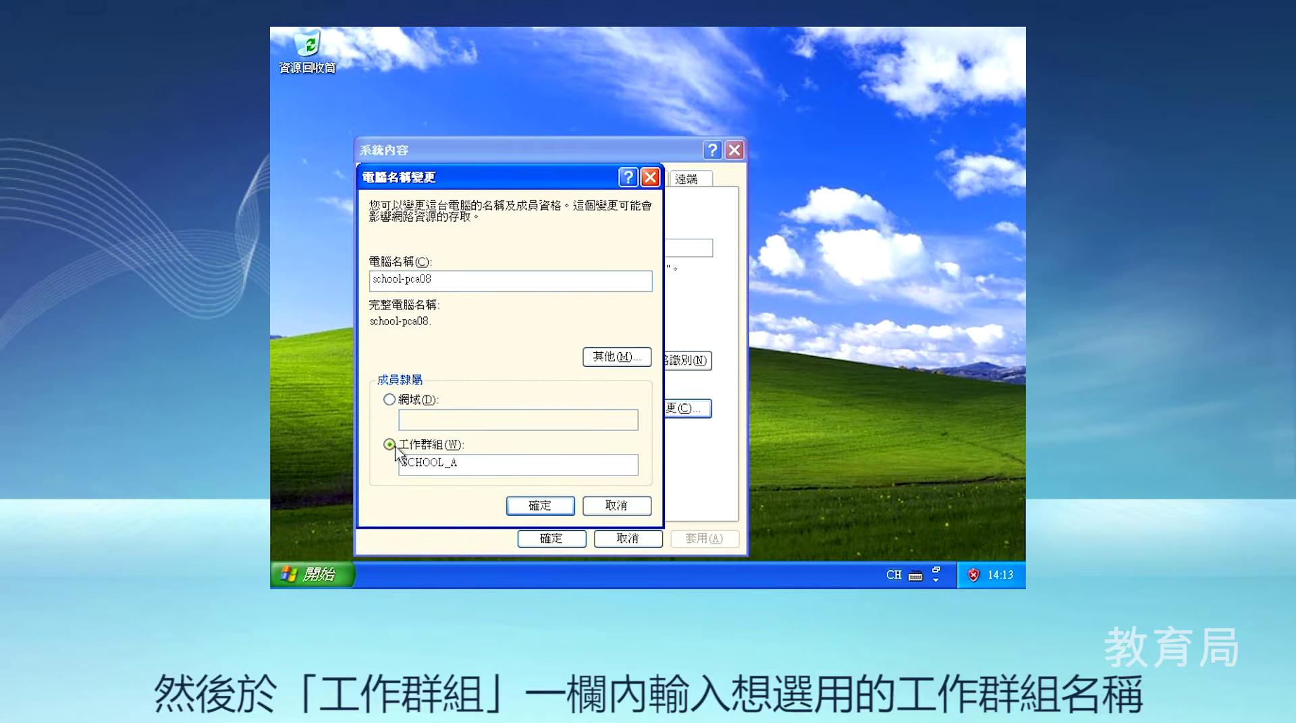
left_click(536, 505)
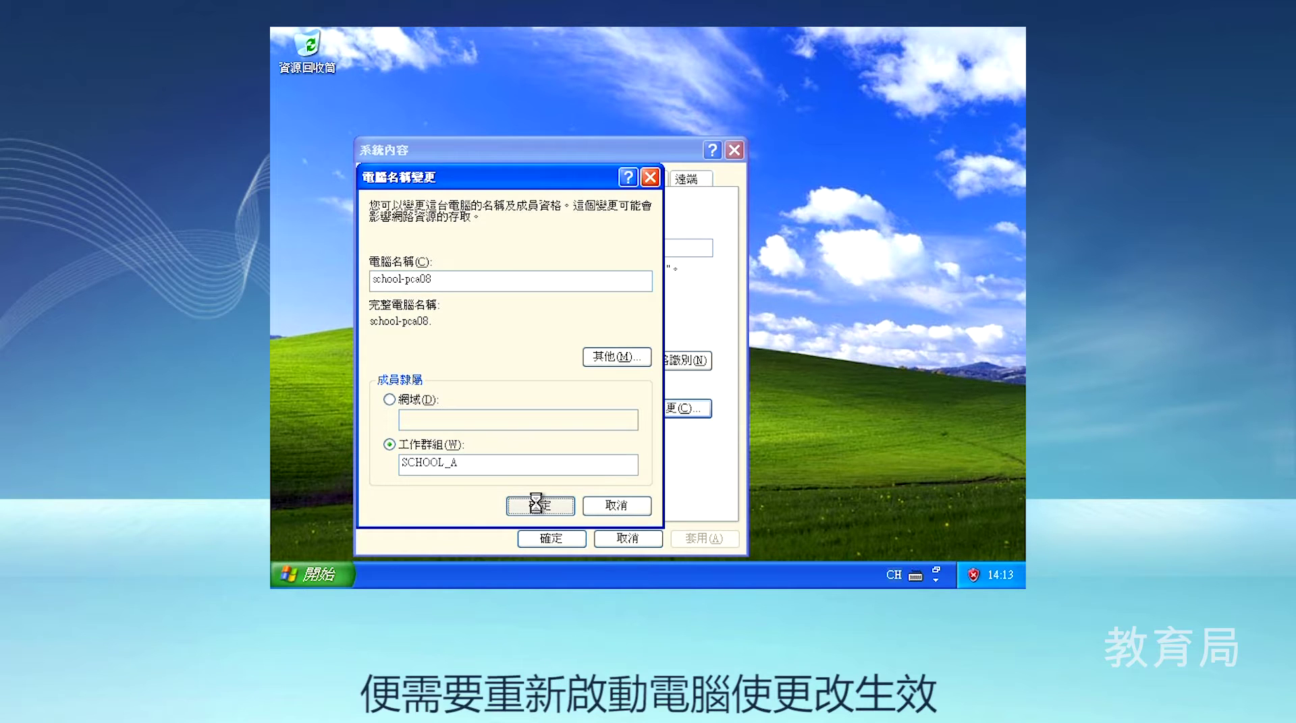
Acknowledge the workgroup change, close the system properties and restart the computer.
left_click(645, 356)
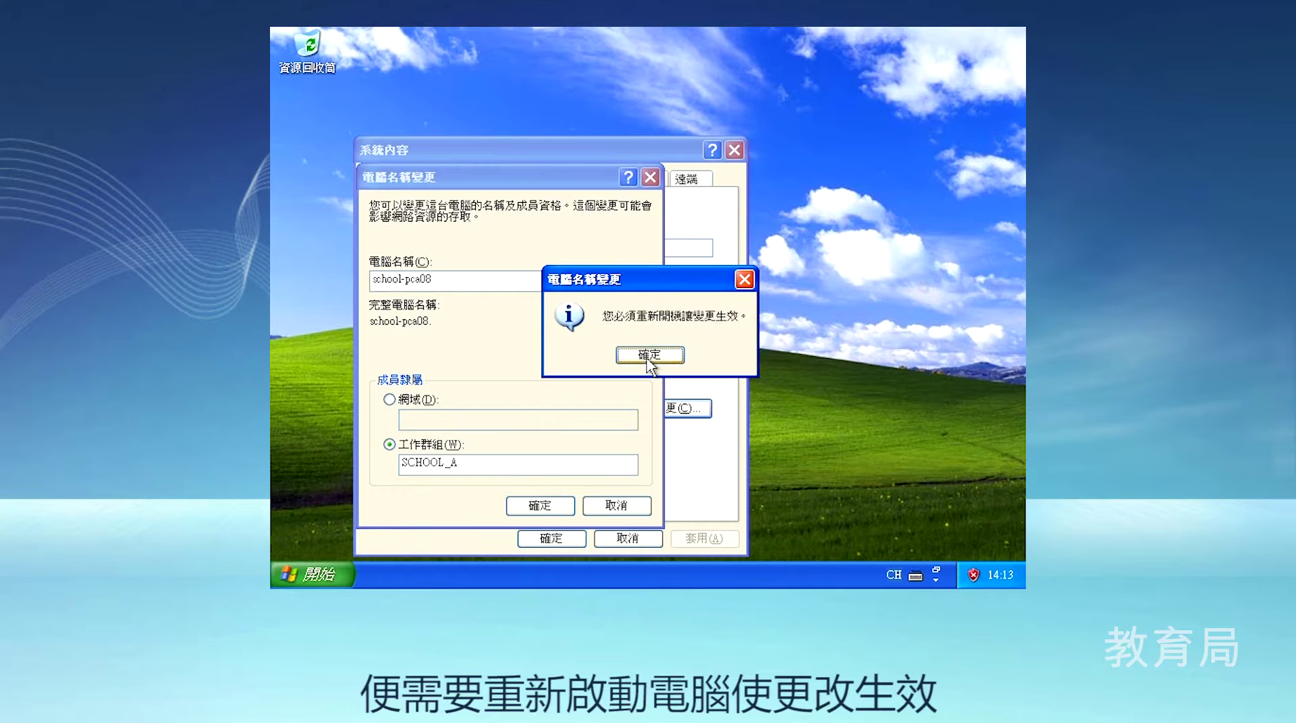
left_click(644, 357)
left_click(565, 540)
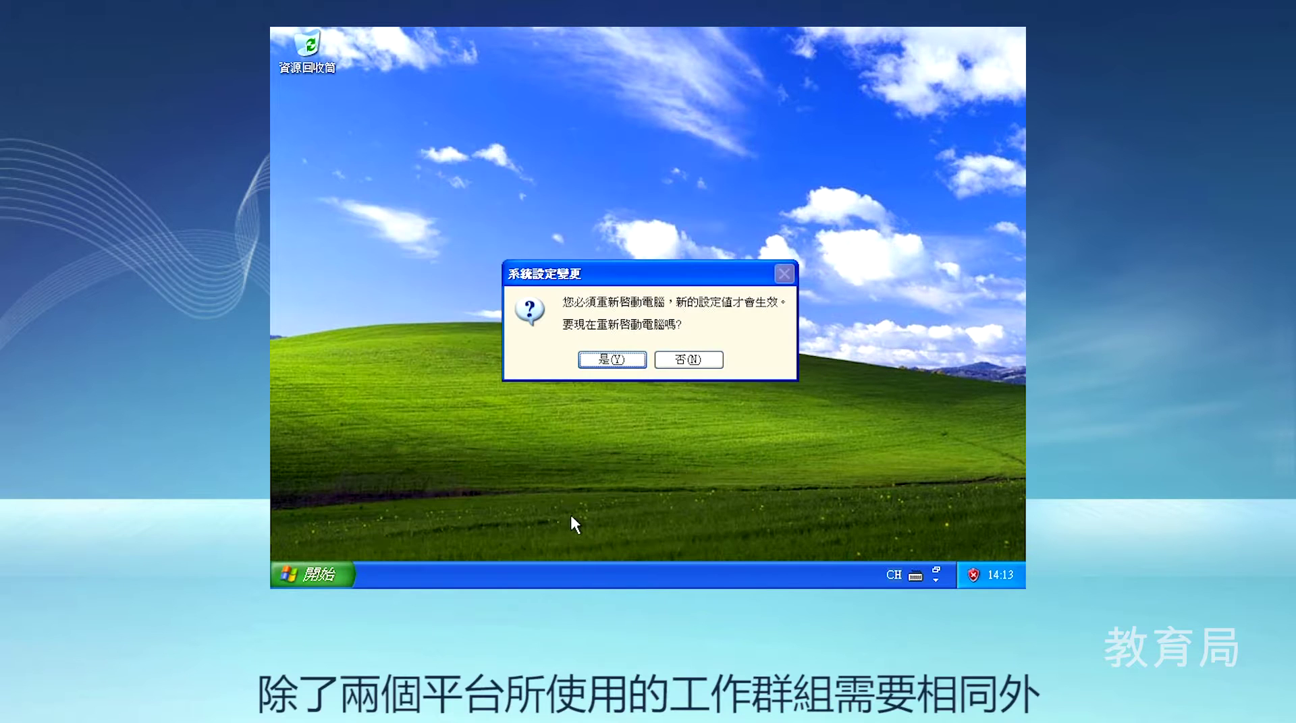
left_click(634, 355)
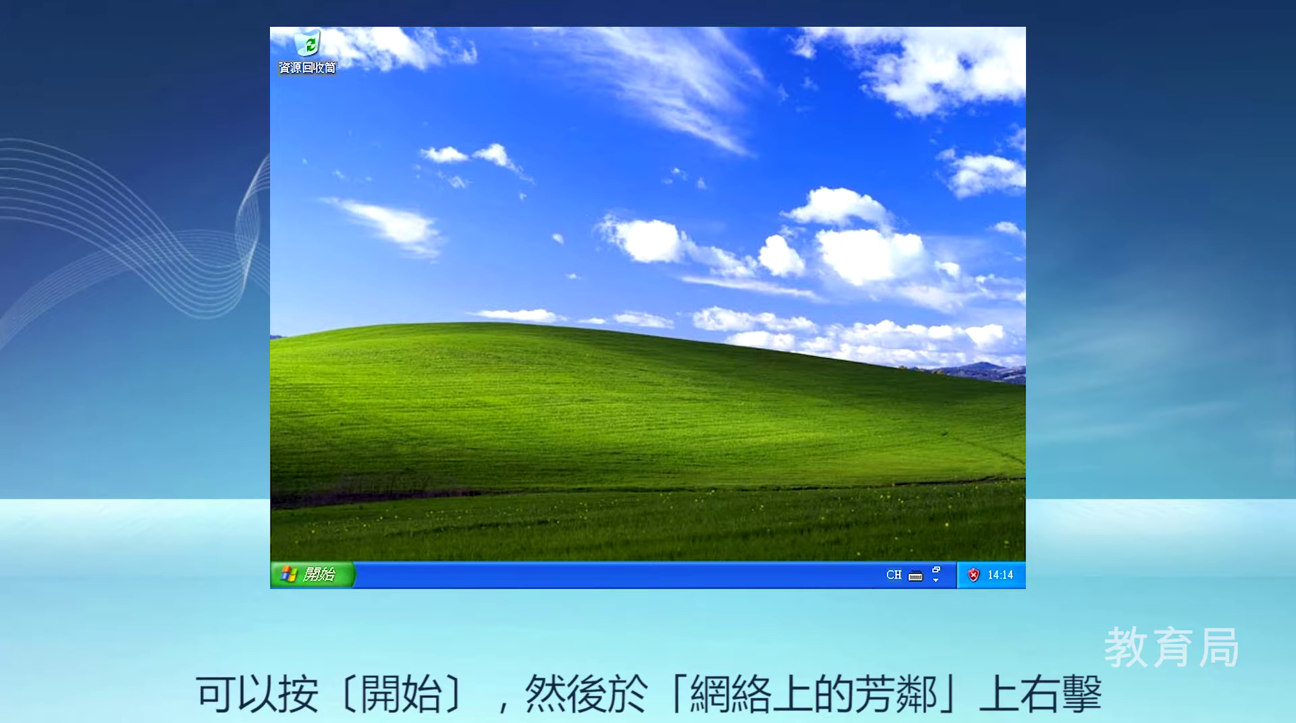
Open the properties of the local area connection (區域連線) in the network connections.
left_click(315, 577)
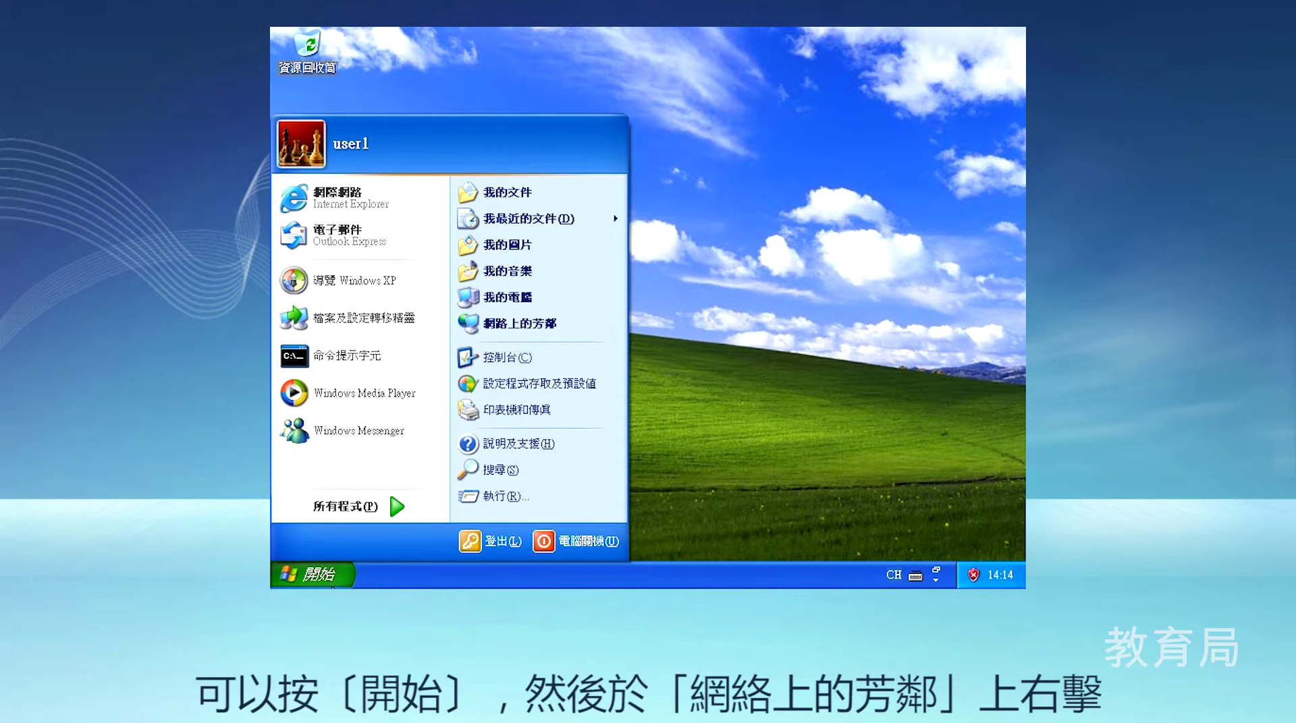
right_click(577, 322)
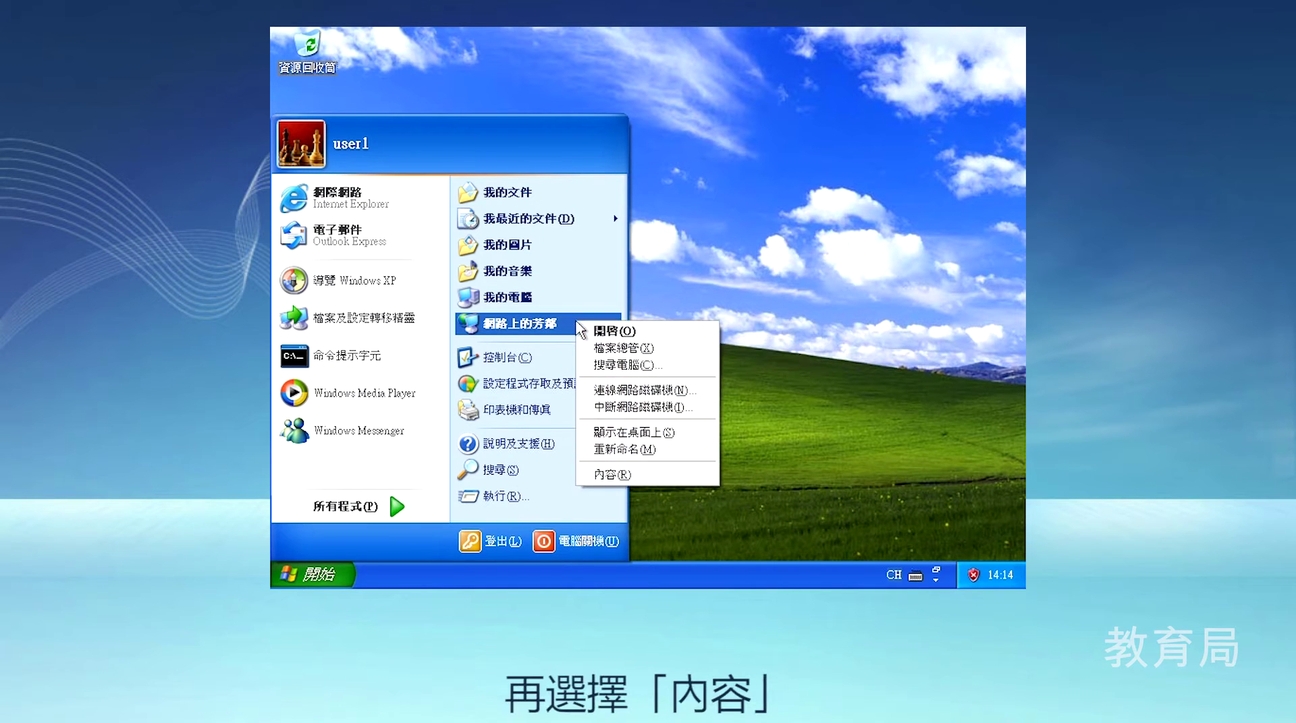
left_click(649, 474)
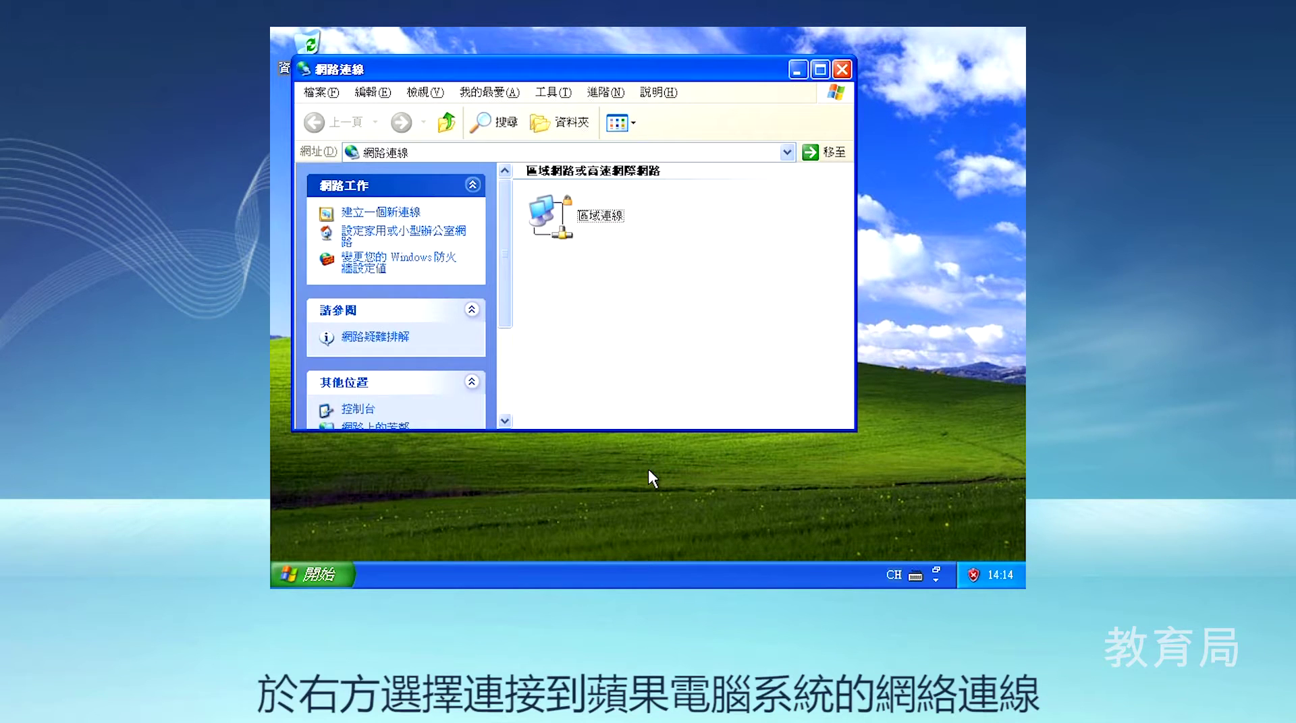
left_click(641, 215)
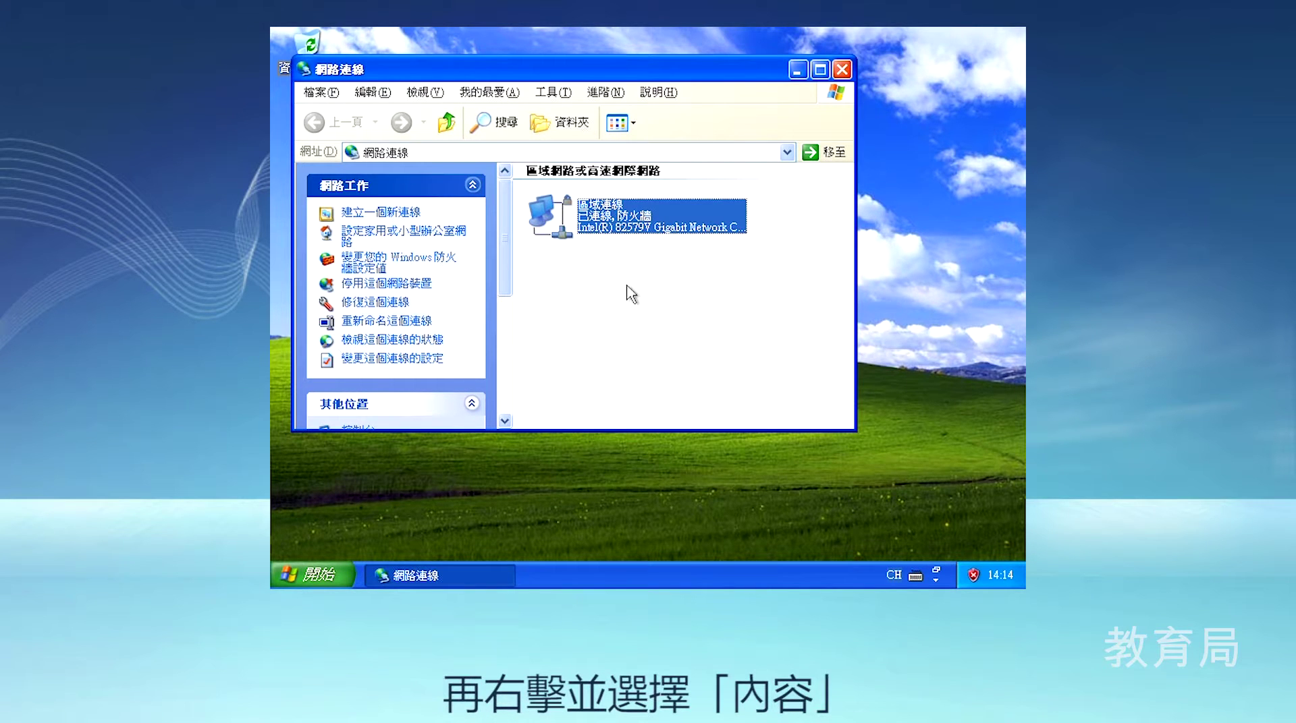
right_click(625, 217)
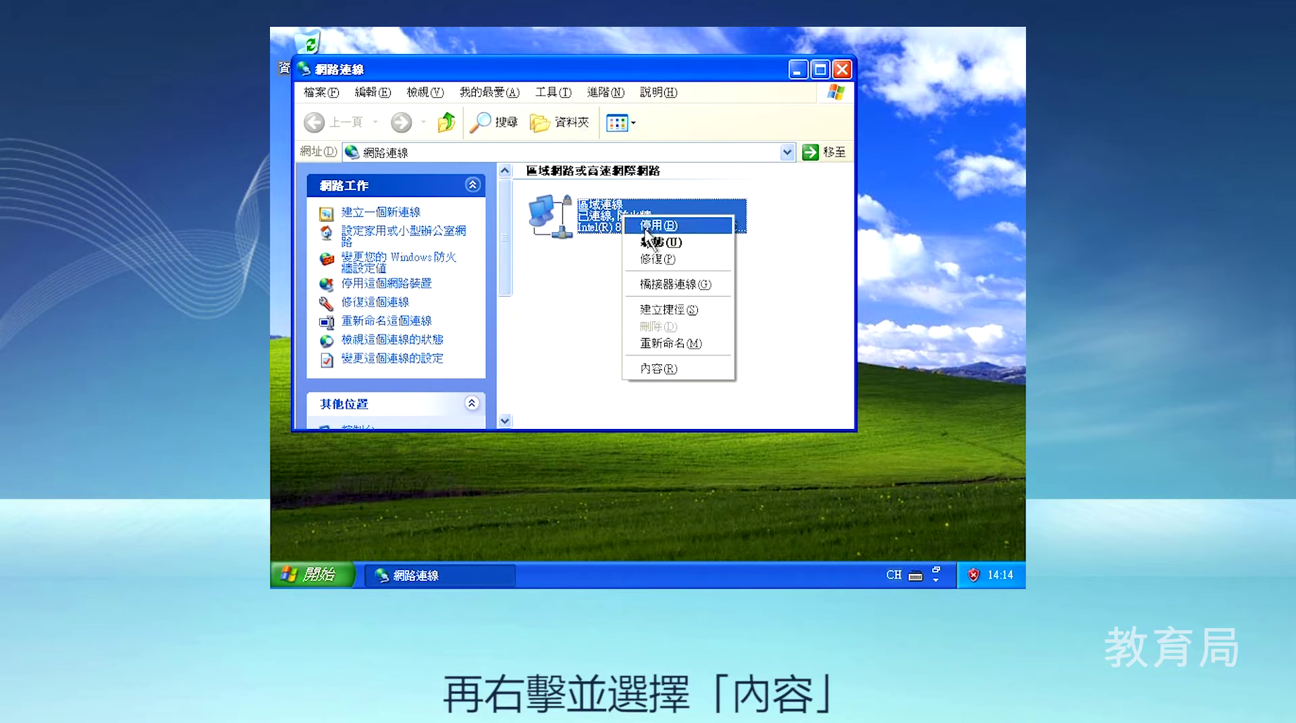
left_click(675, 368)
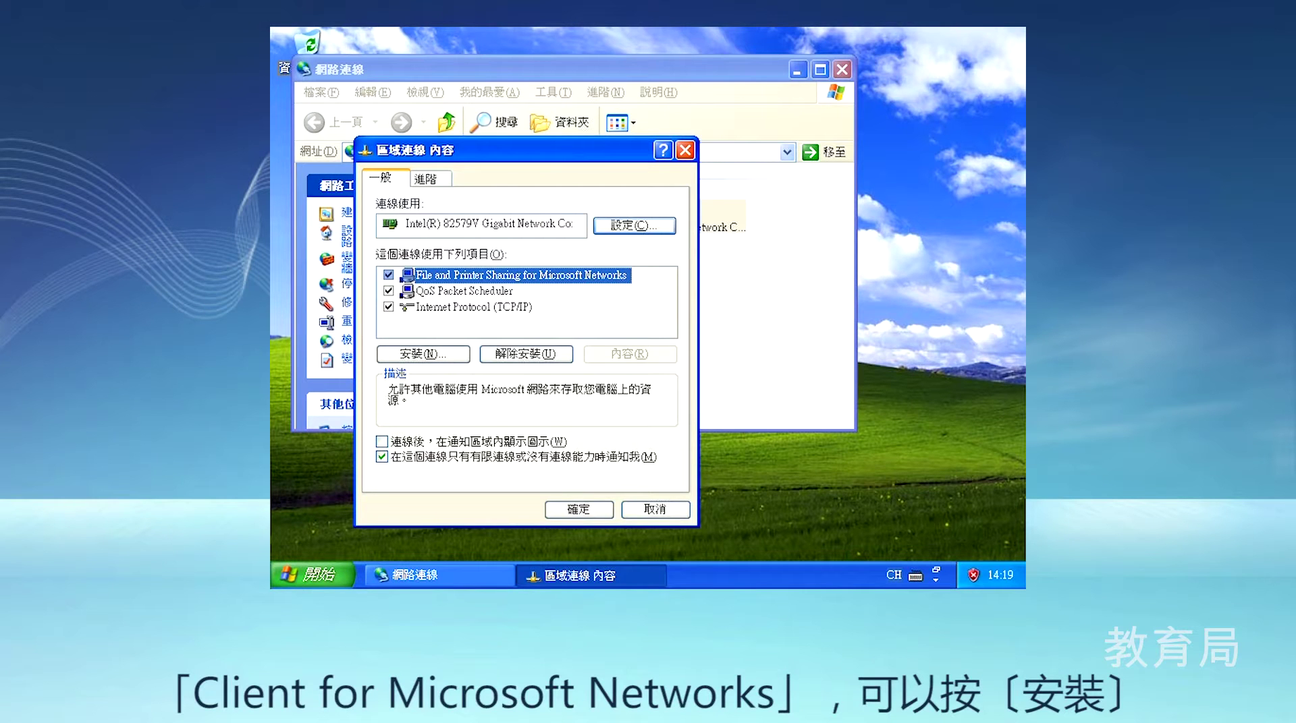
Install the network client "Client for Microsoft Networks" for the connection and restart the computer.
left_click(439, 355)
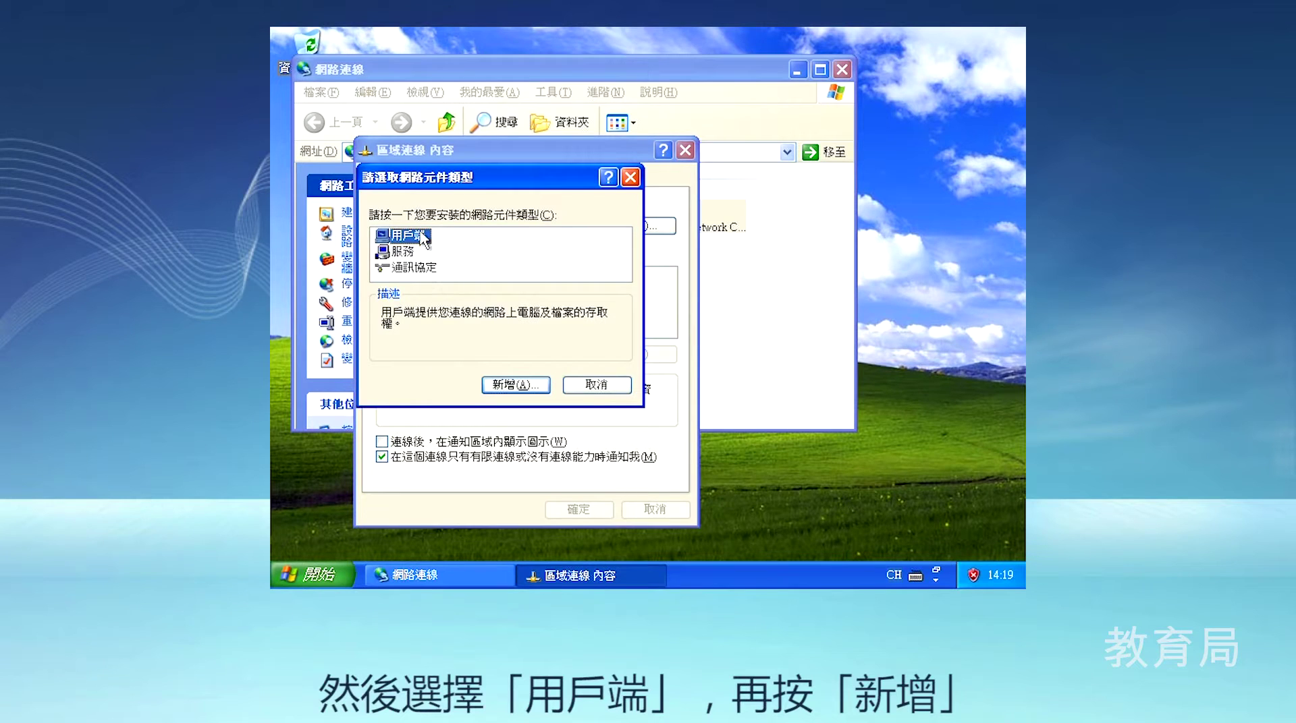
left_click(532, 381)
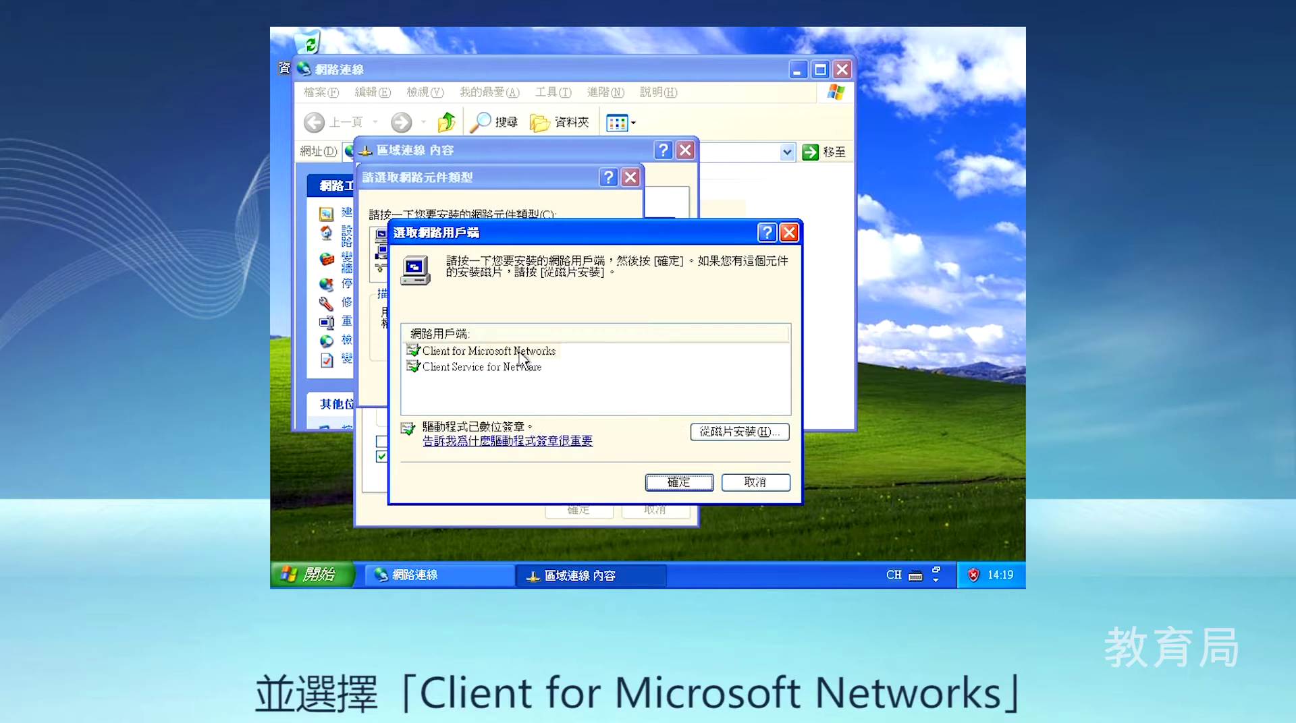
left_click(523, 351)
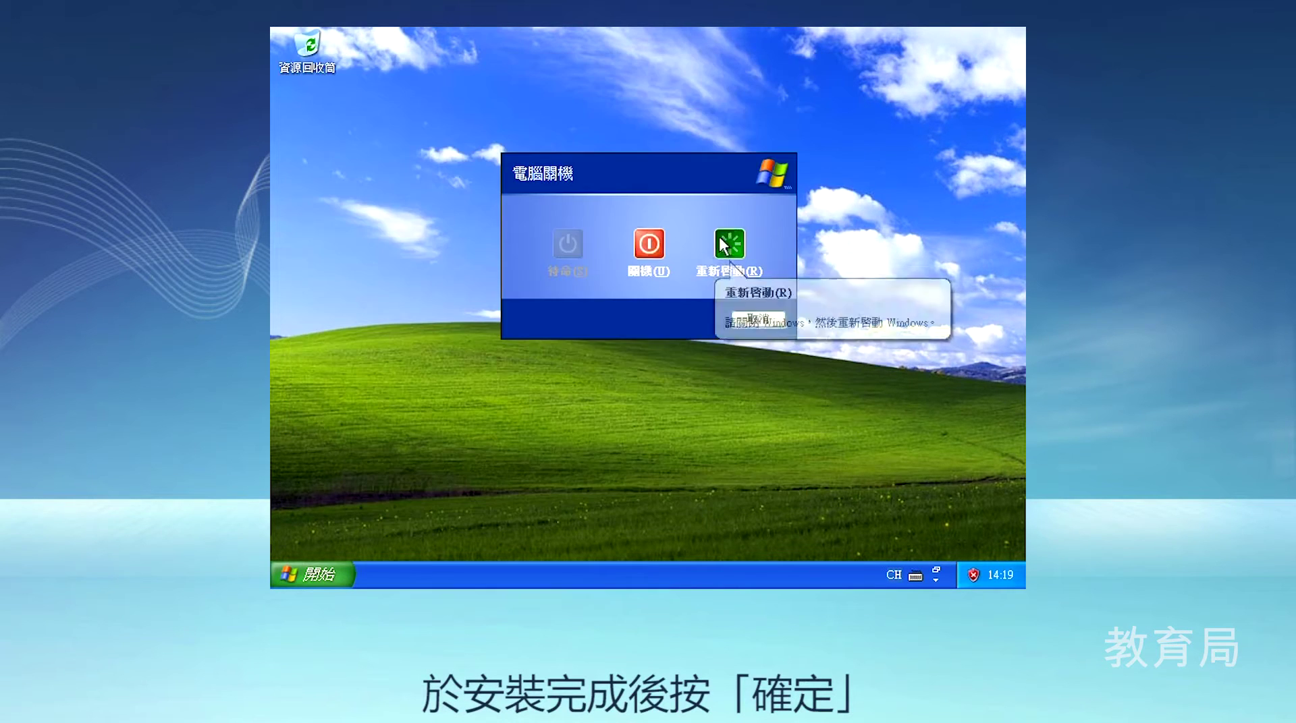
left_click(719, 239)
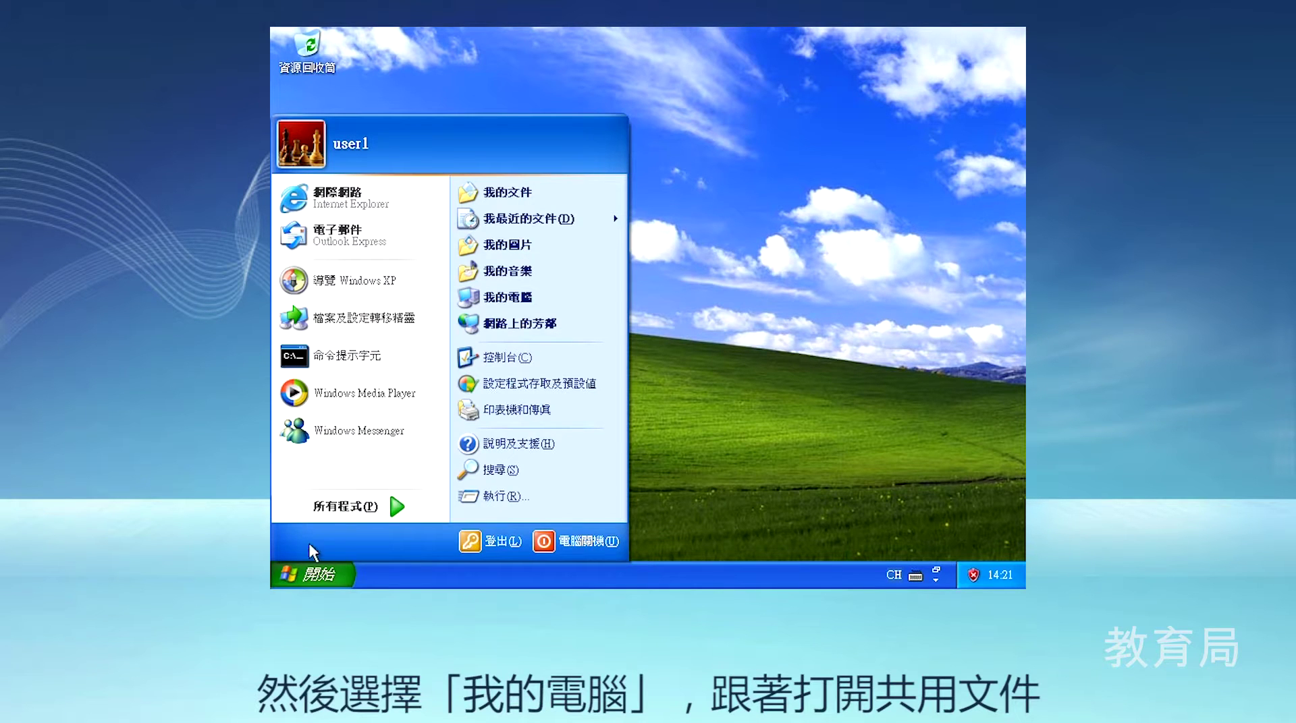
Create a new folder named SHARE inside the shared documents folder (共用文件).
left_click(537, 297)
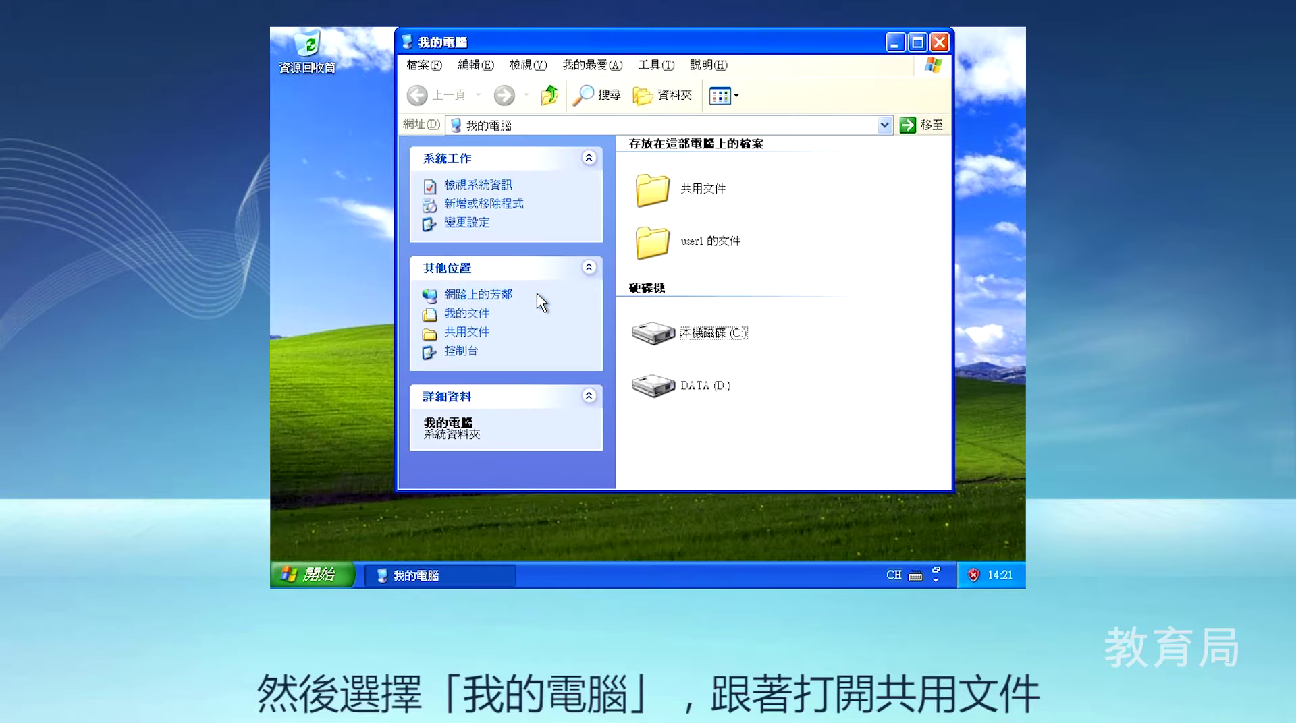
left_click(482, 334)
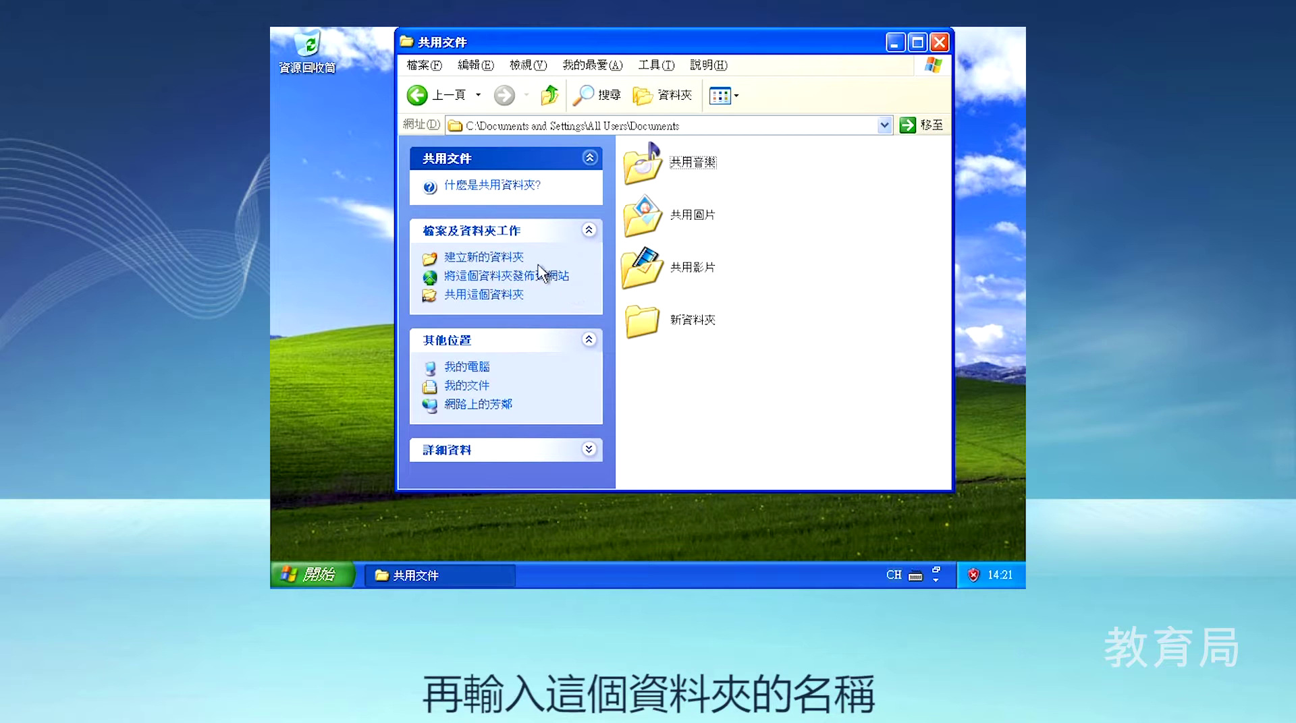
left_click(521, 255)
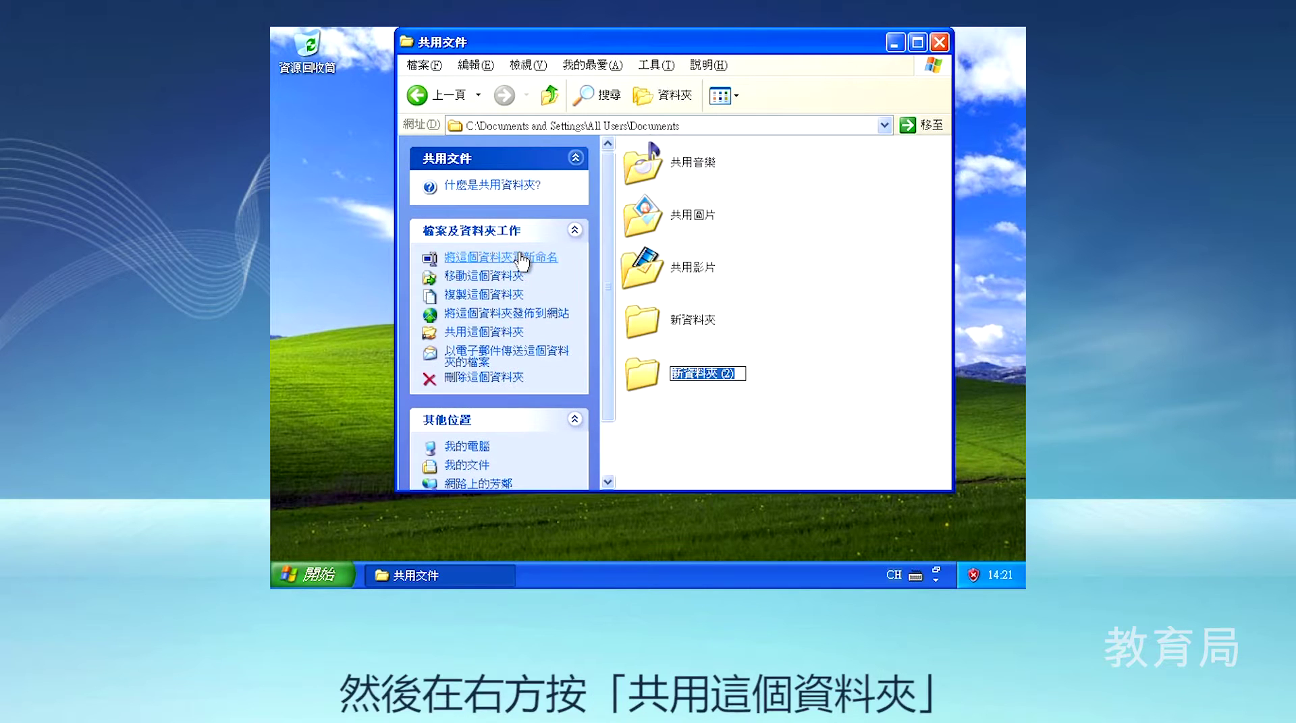
type("SHARE")
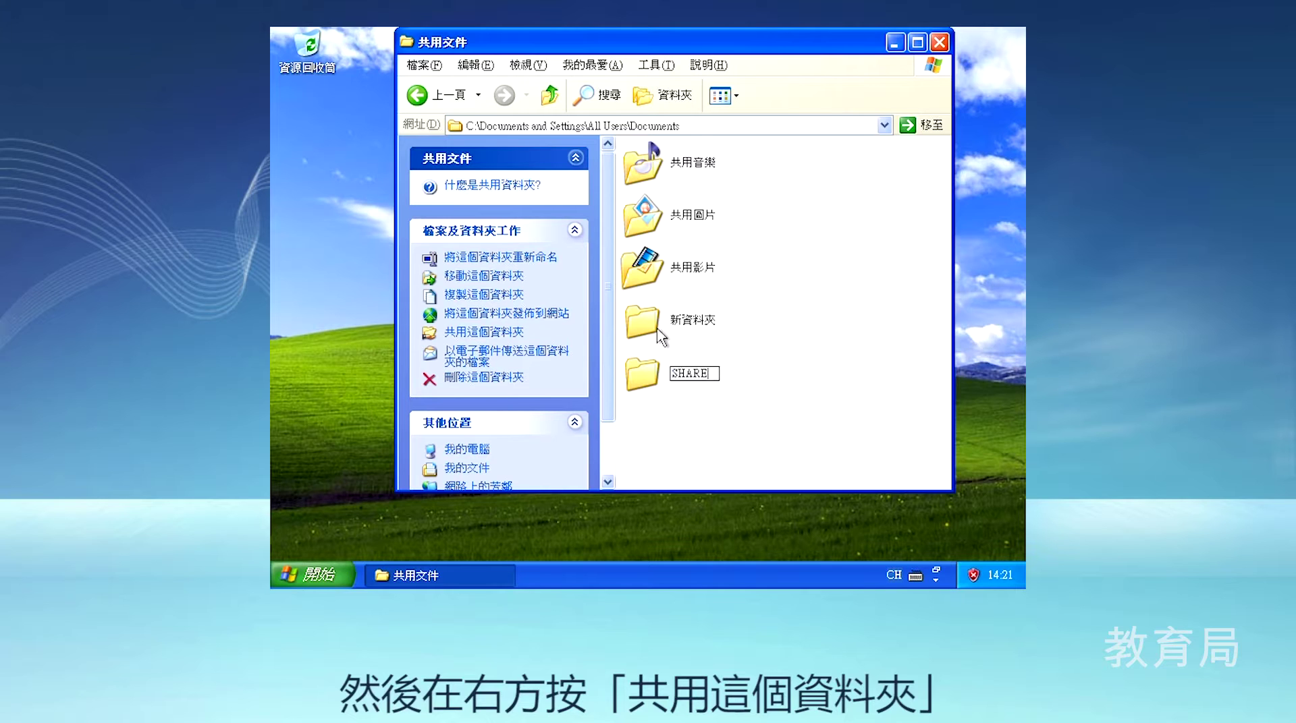
left_click(652, 403)
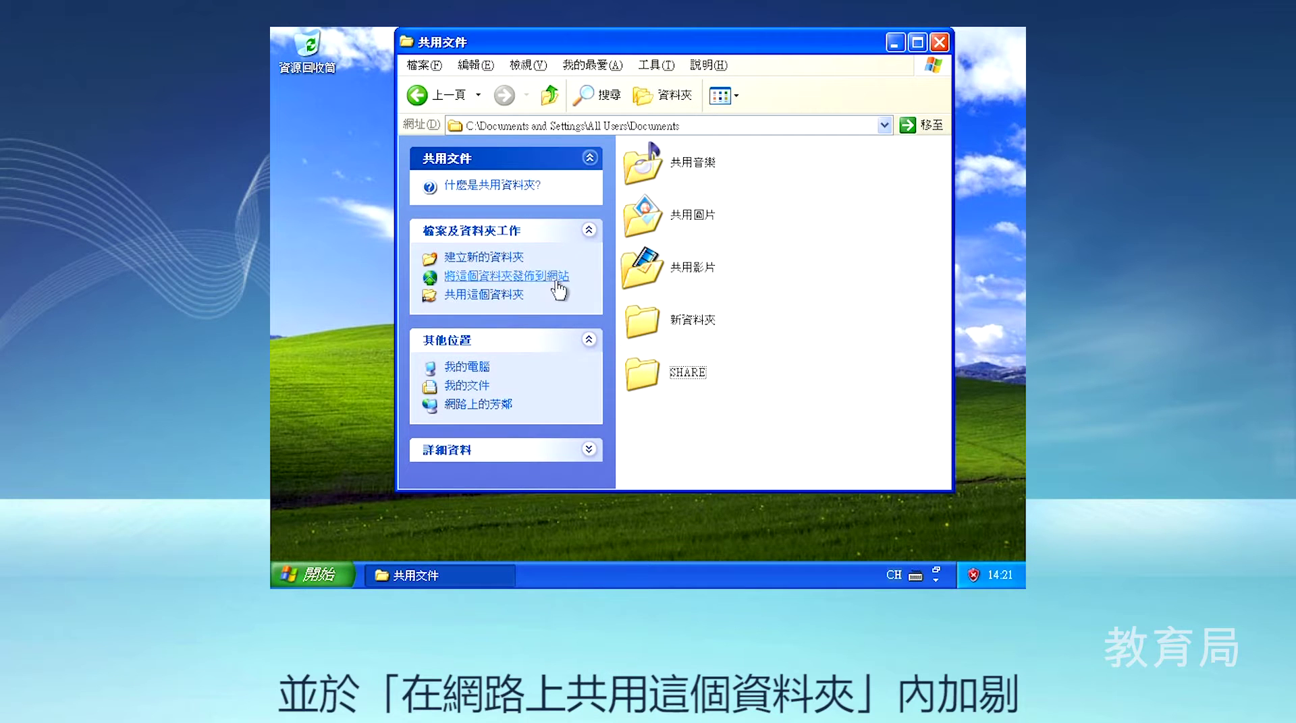
Share the 共用文件 folder on the network as SHARE, allow network users to change its files, and close the folder window.
left_click(514, 297)
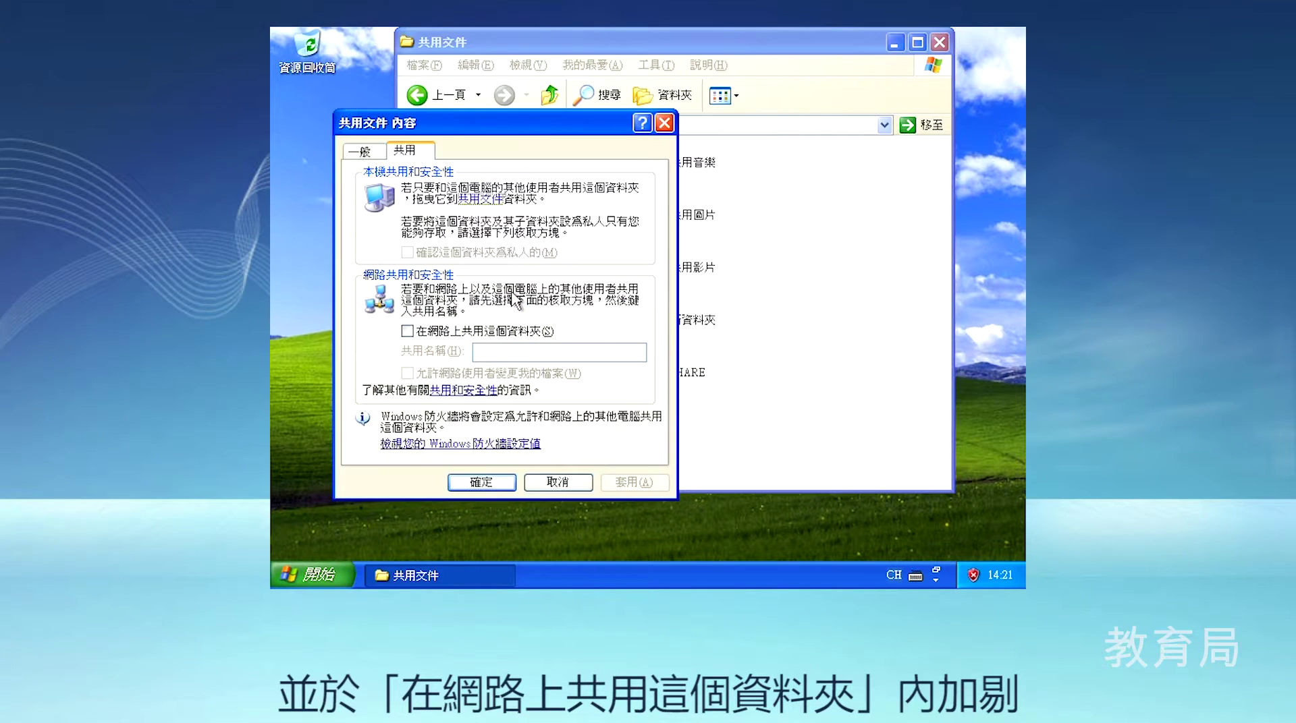
left_click(407, 332)
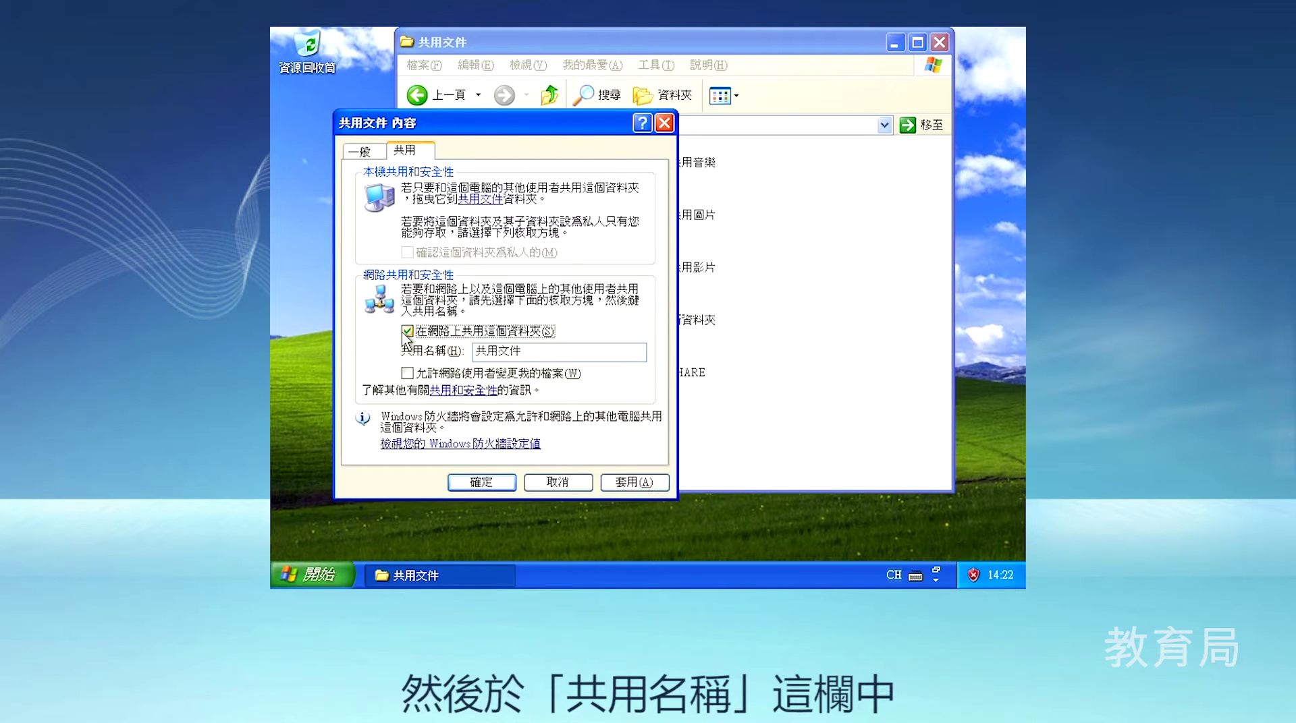
left_click(528, 351)
double_click(529, 351)
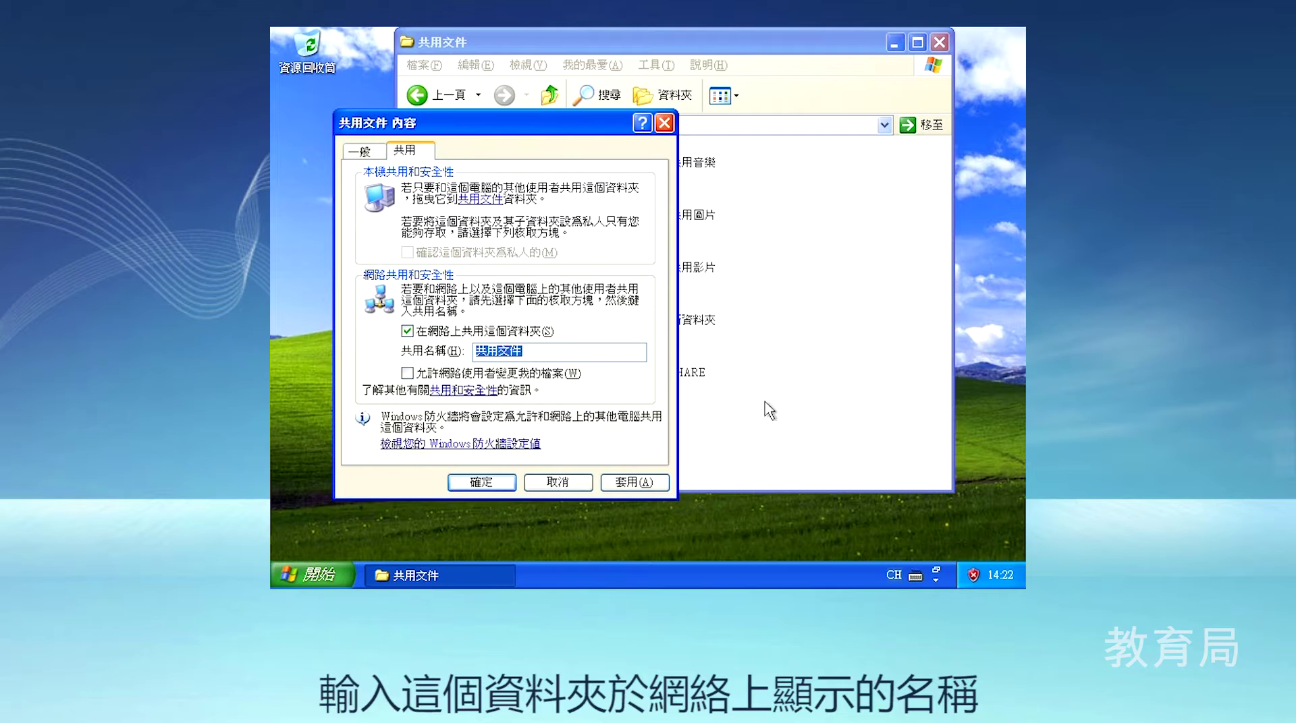
type("SHARE")
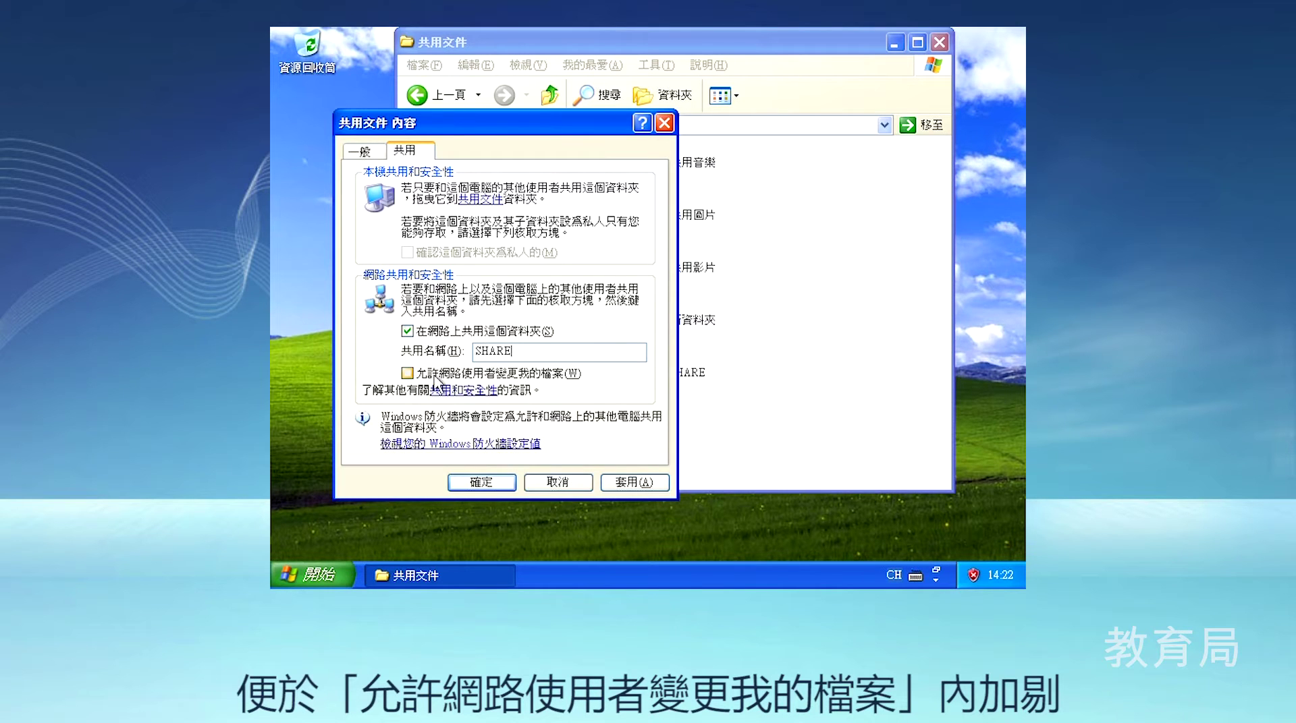
left_click(413, 378)
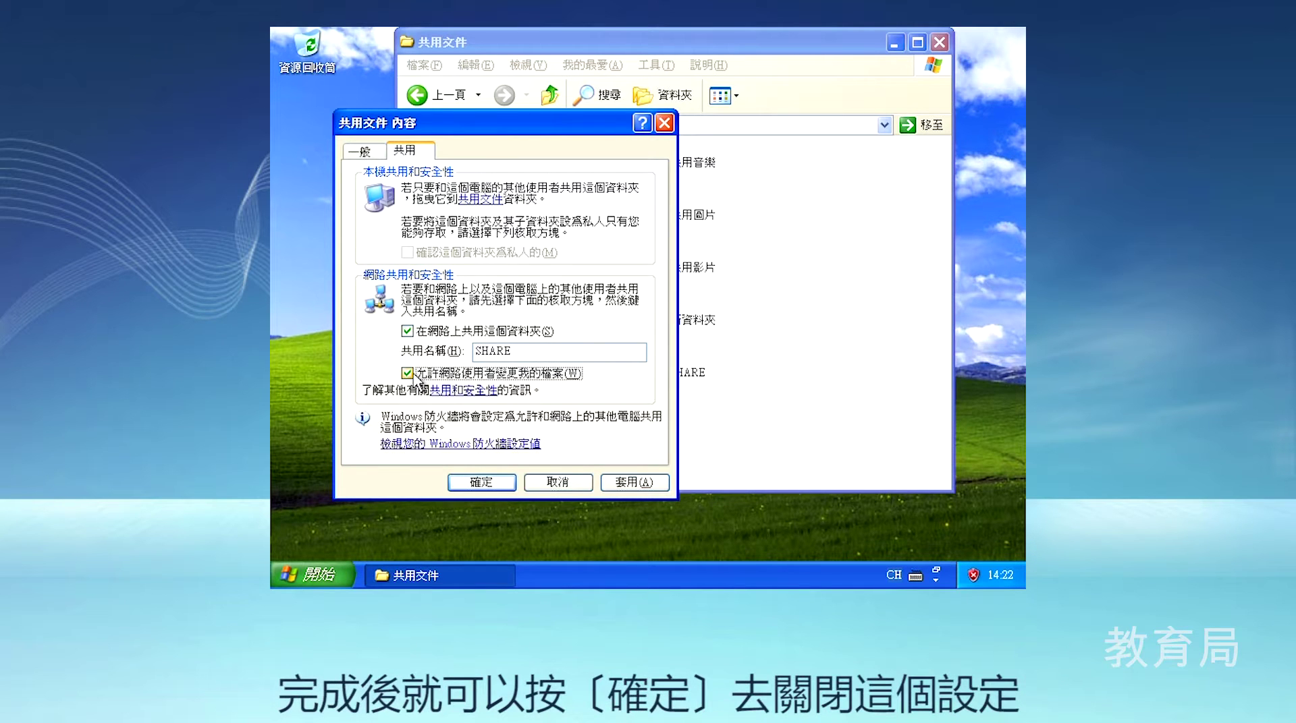
left_click(474, 482)
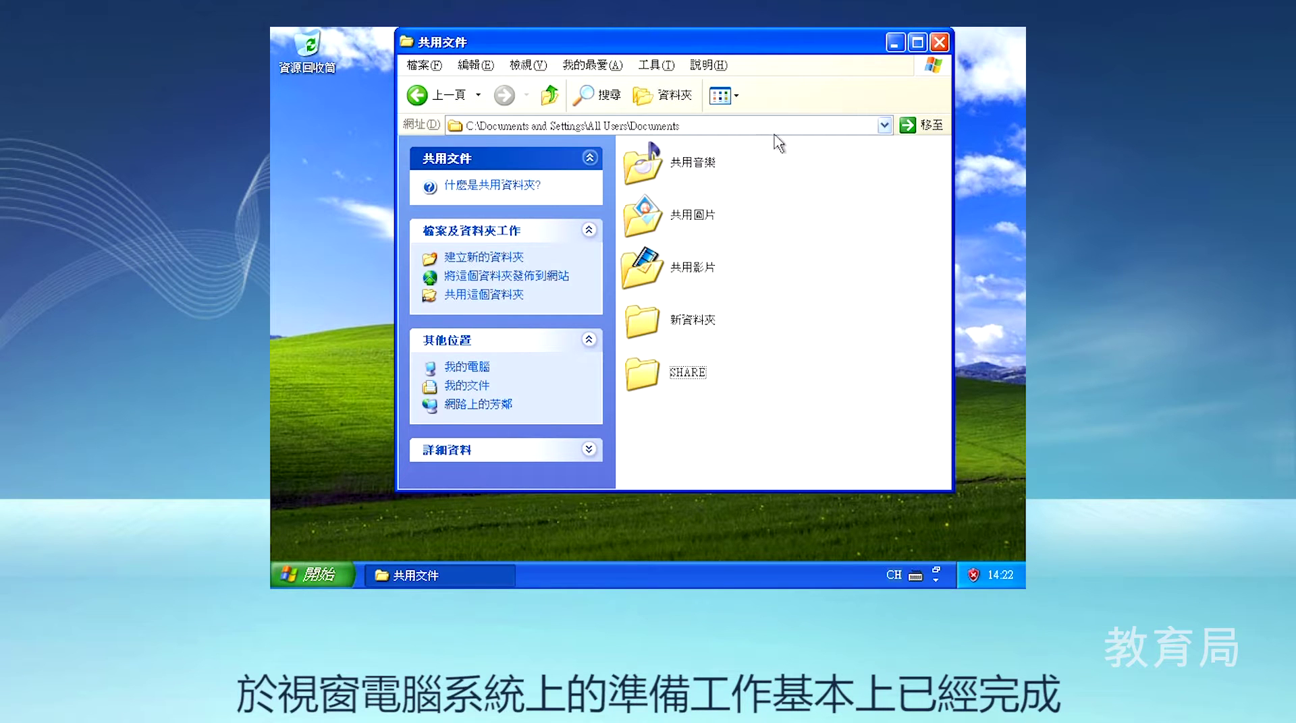
left_click(939, 42)
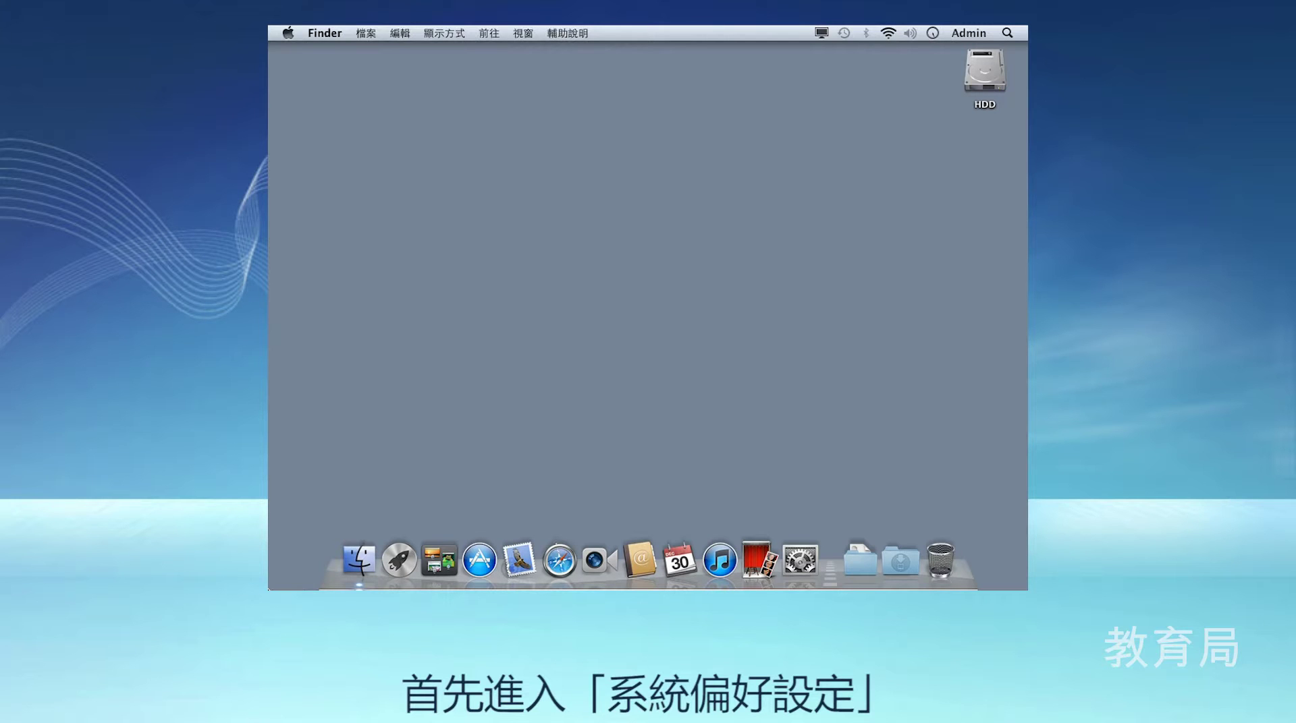
Open the users and groups settings (使用者與群組) in the system preferences and unlock them with the administrator password.
left_click(811, 562)
left_click(436, 389)
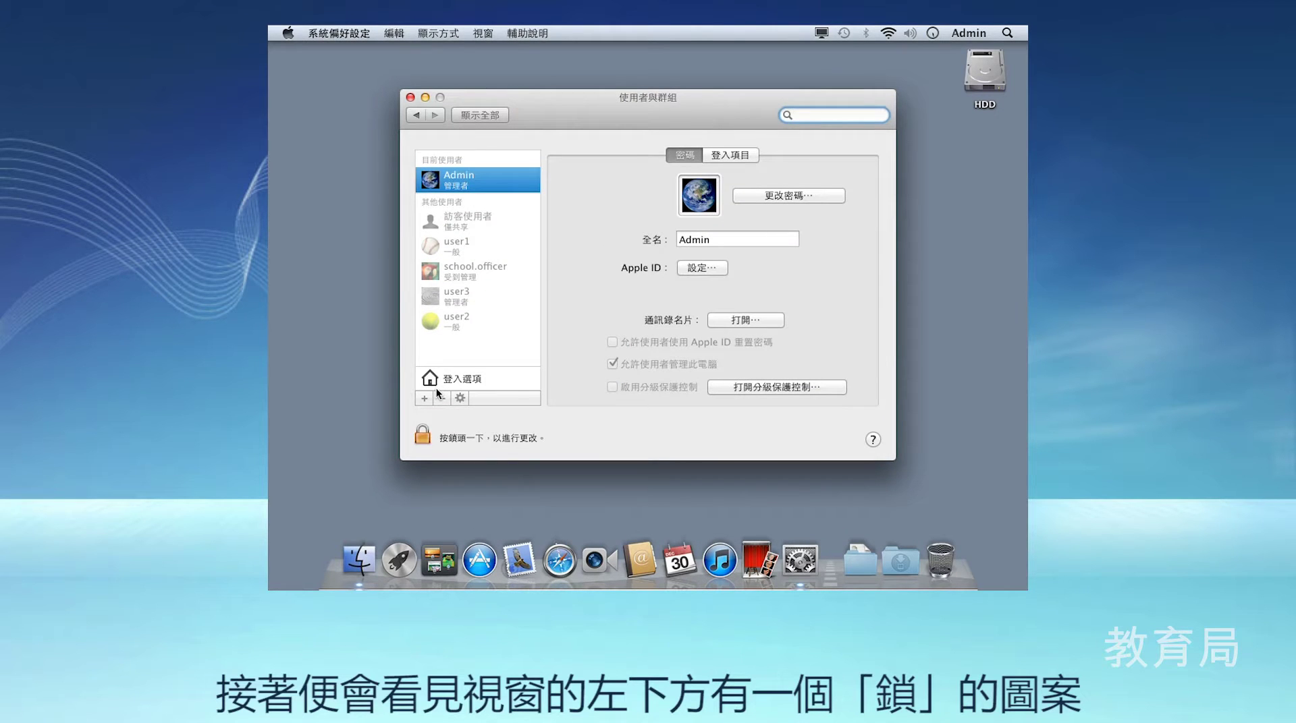
left_click(422, 436)
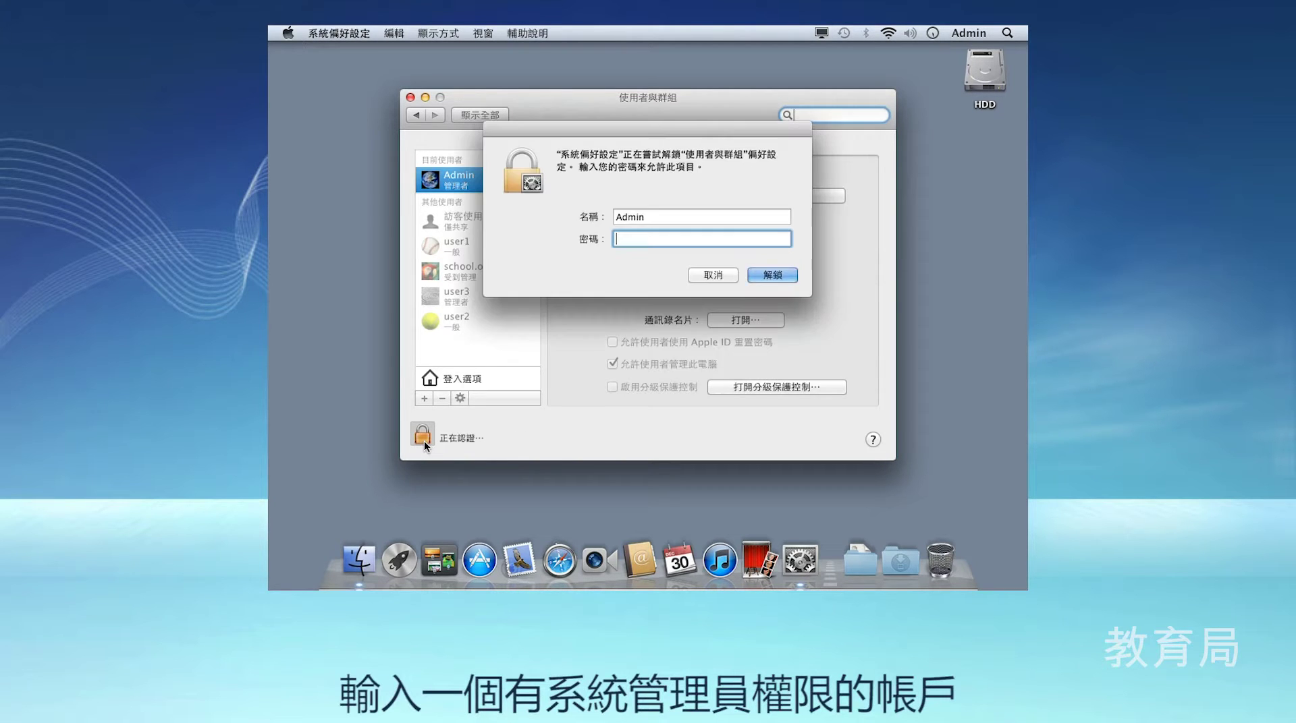
type("••••••")
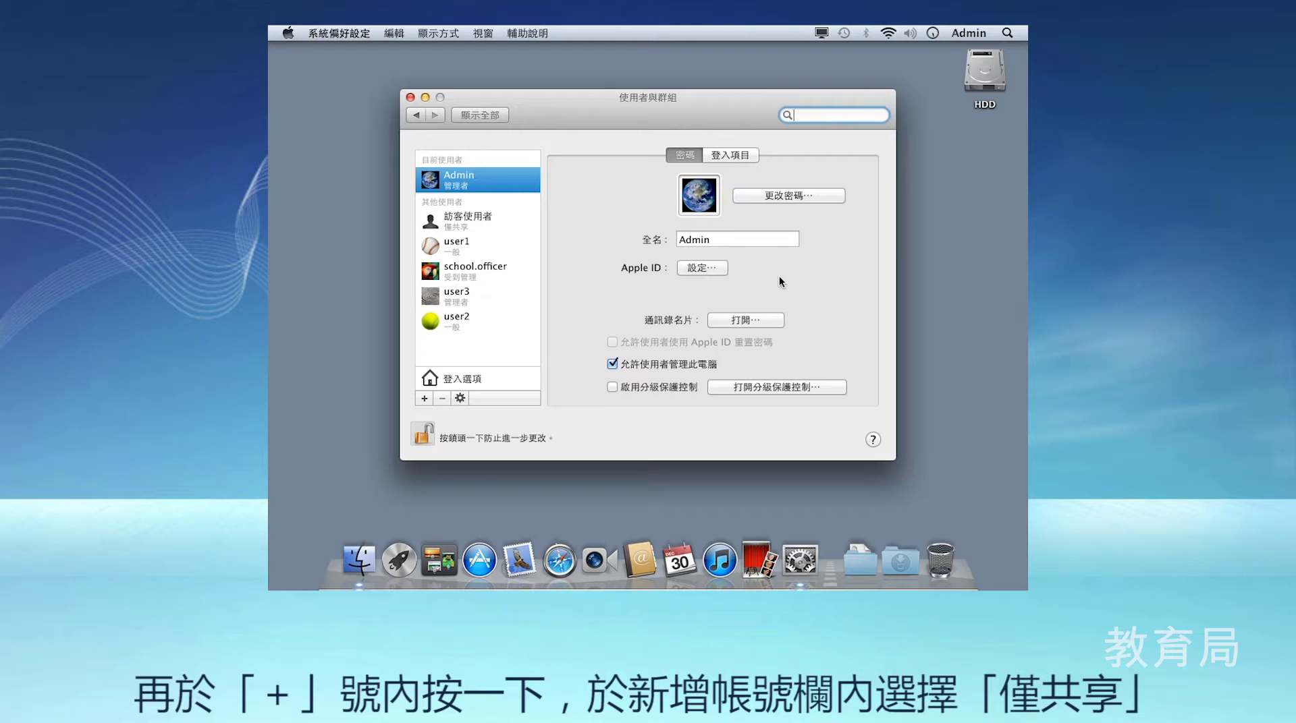
Create a sharing-only (僅共享) user account with the full name share_acc, entering and verifying the account password.
left_click(425, 398)
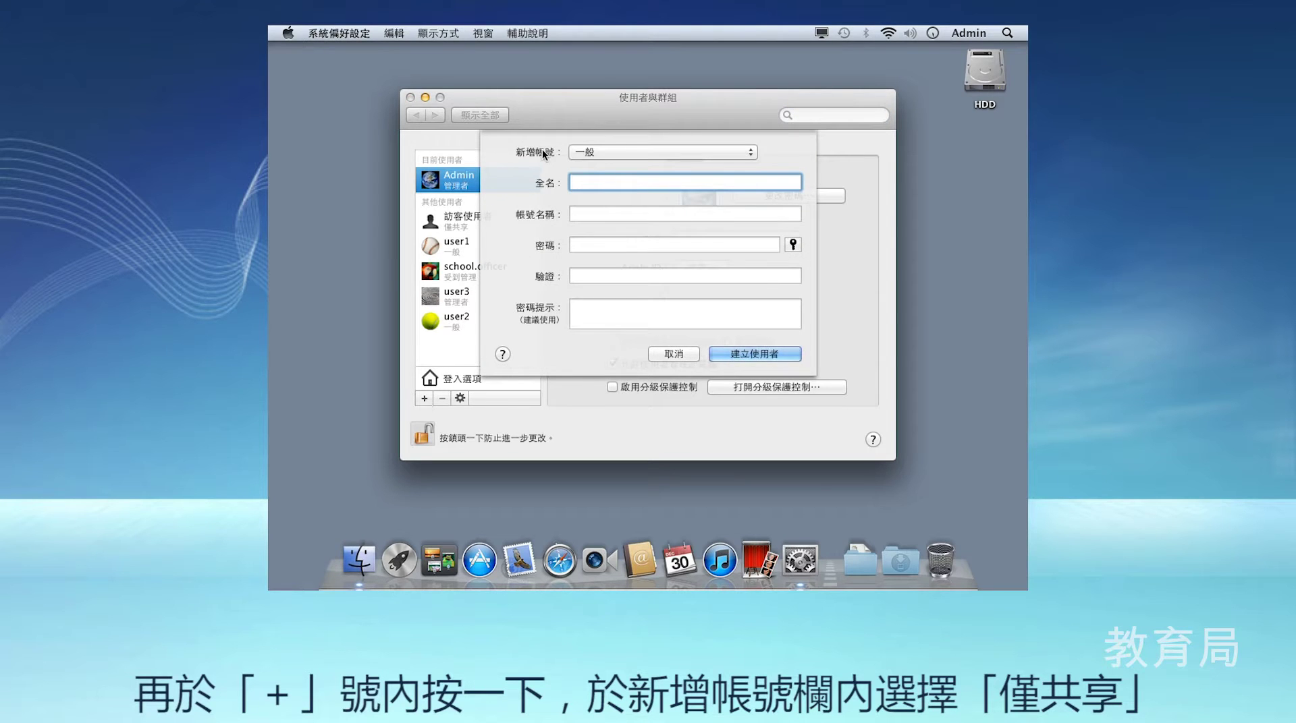
left_click(636, 154)
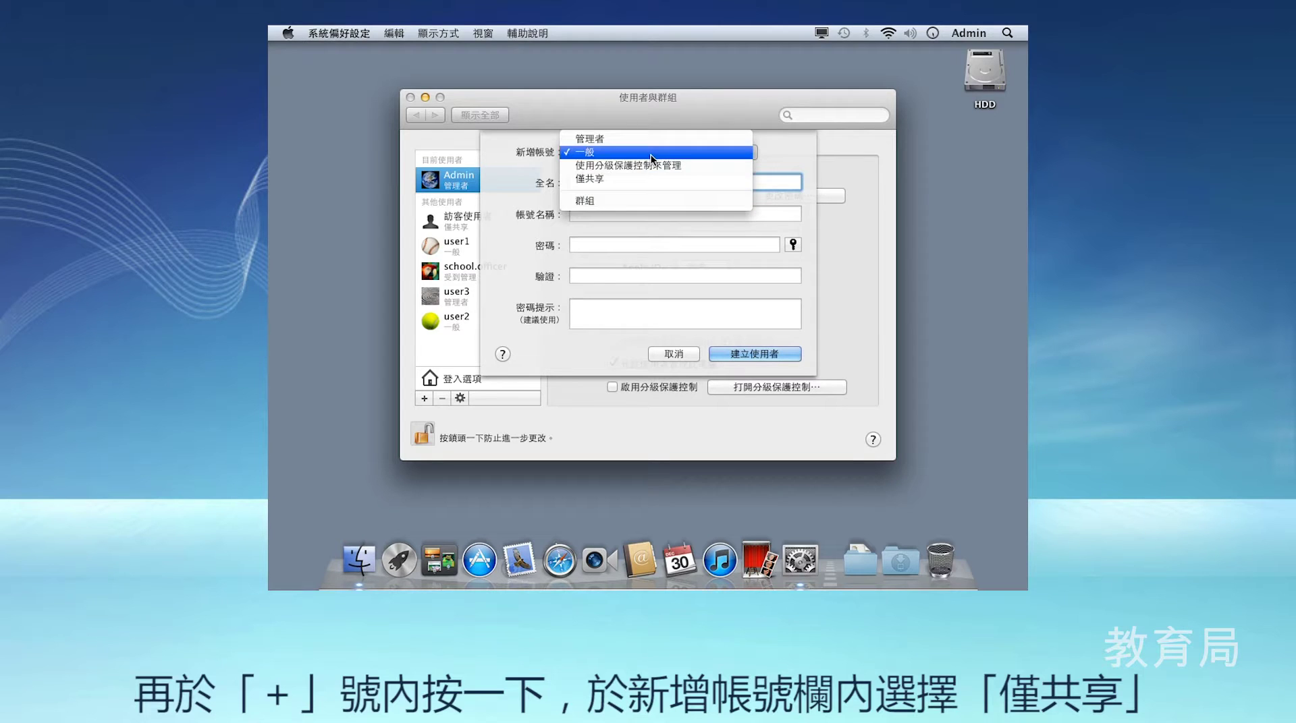
left_click(650, 178)
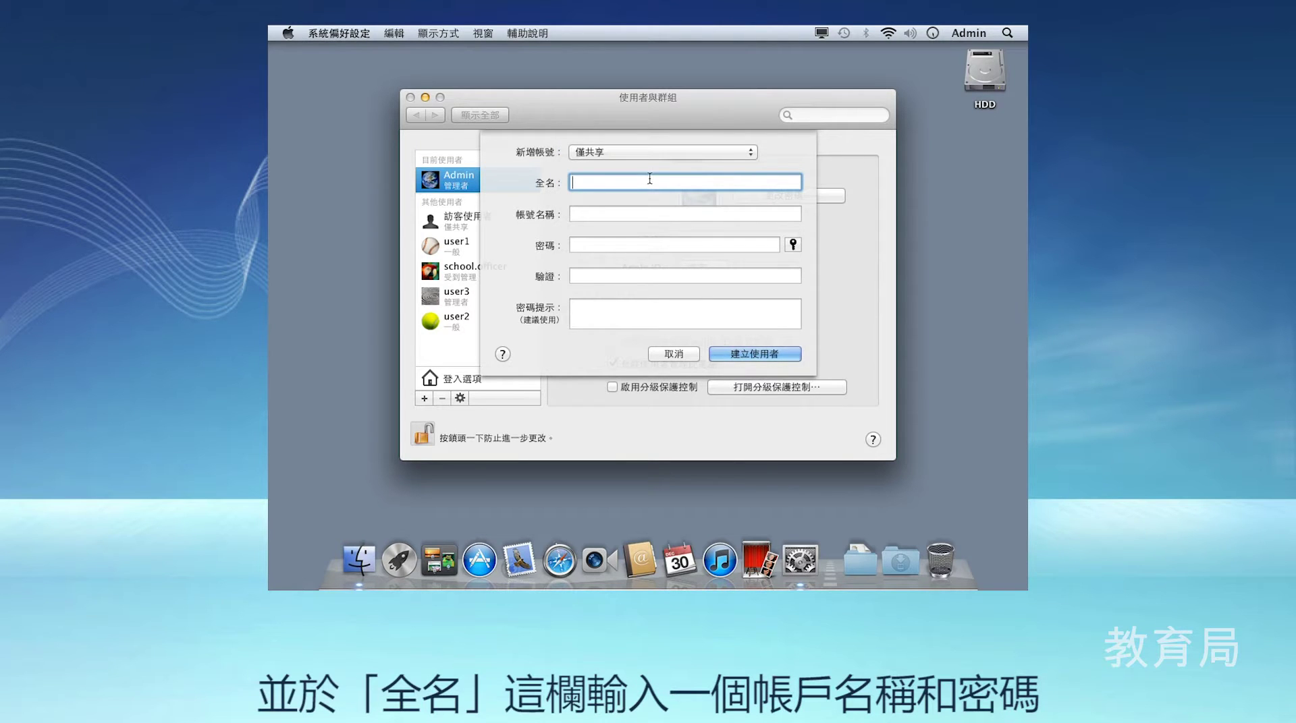
type("share_acc")
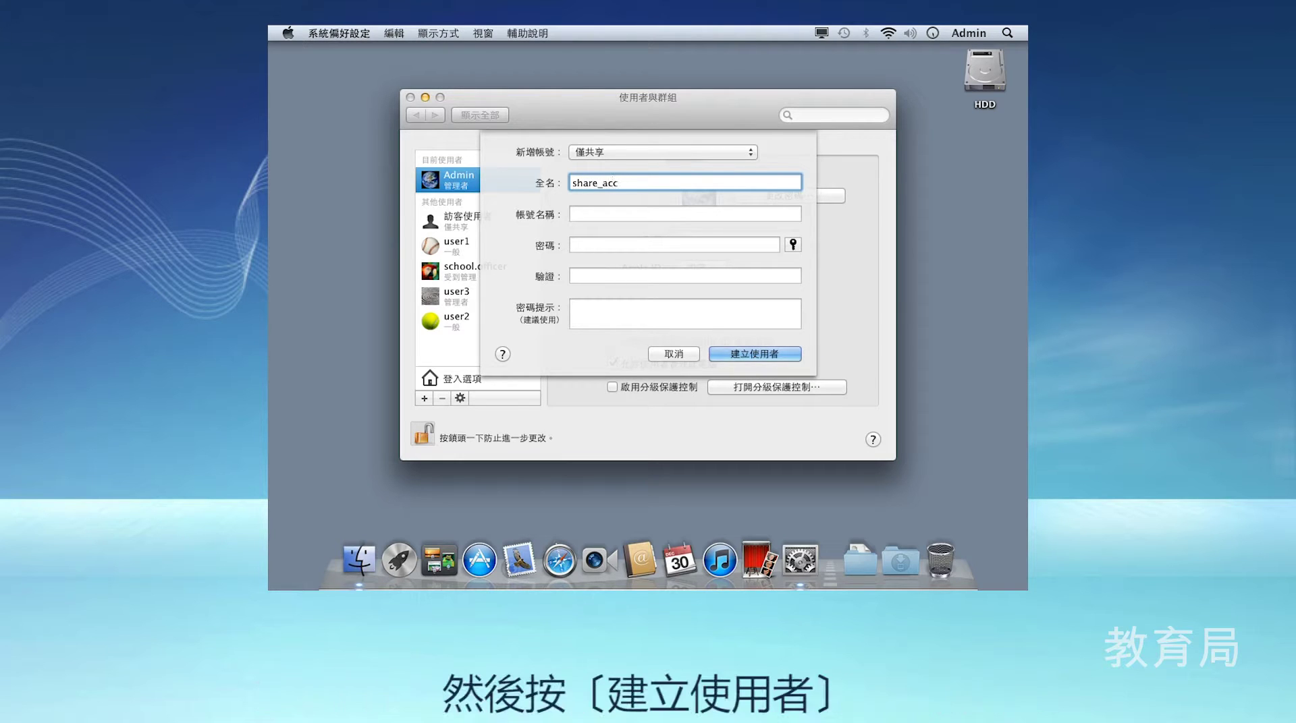
left_click(633, 245)
type("••••••")
left_click(633, 271)
type("••••••")
left_click(735, 356)
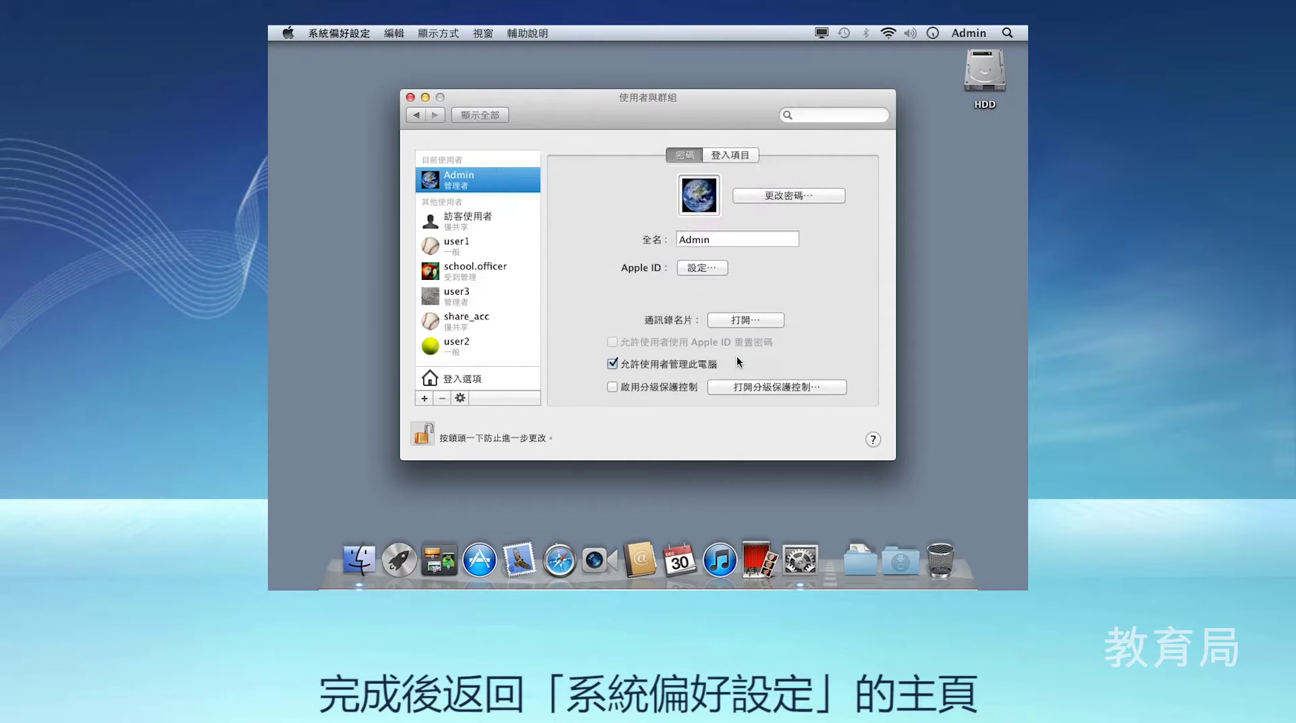
Open the WINS settings in the advanced options of the Wi-Fi connection in the network preferences (網路).
left_click(417, 114)
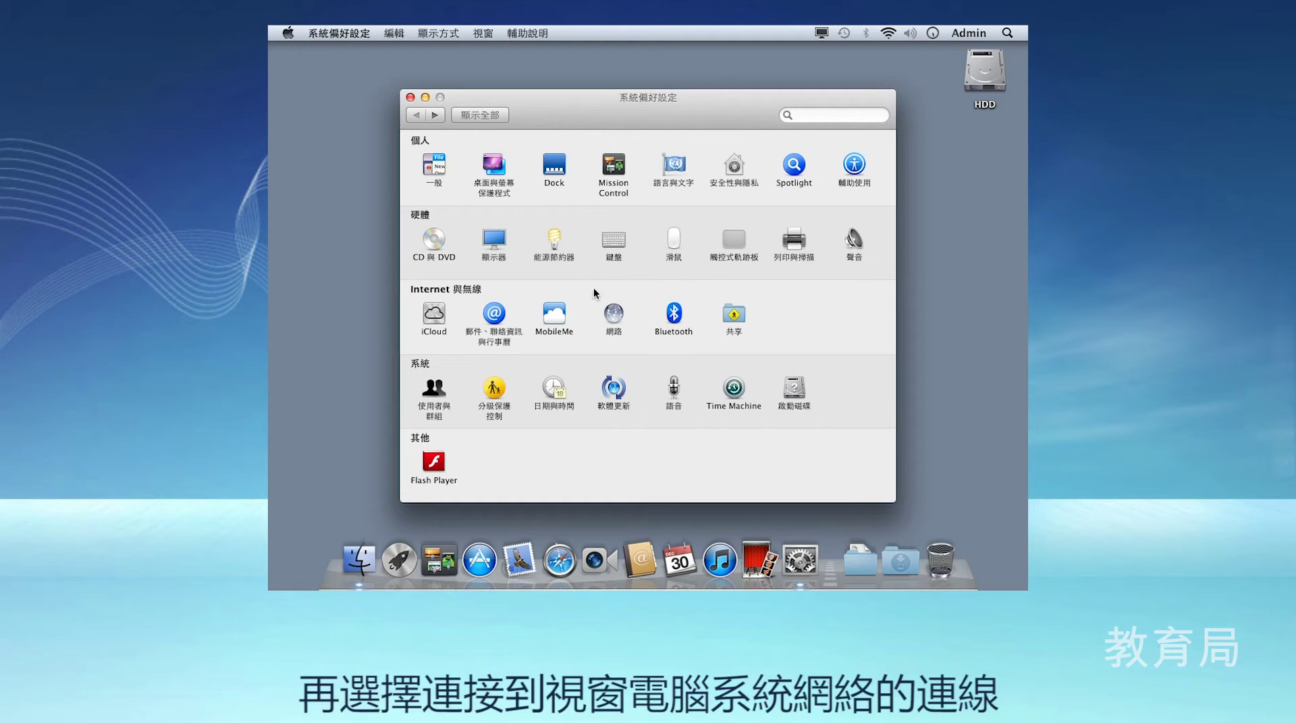
left_click(616, 316)
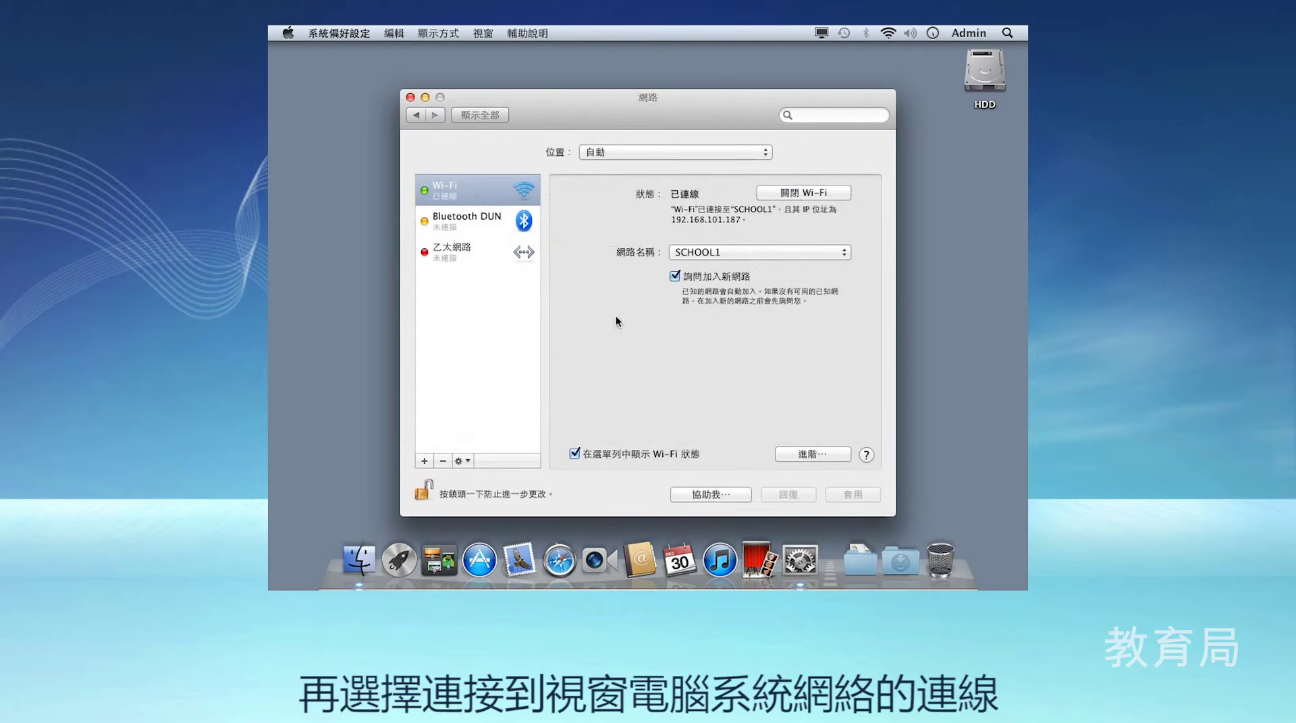
left_click(454, 192)
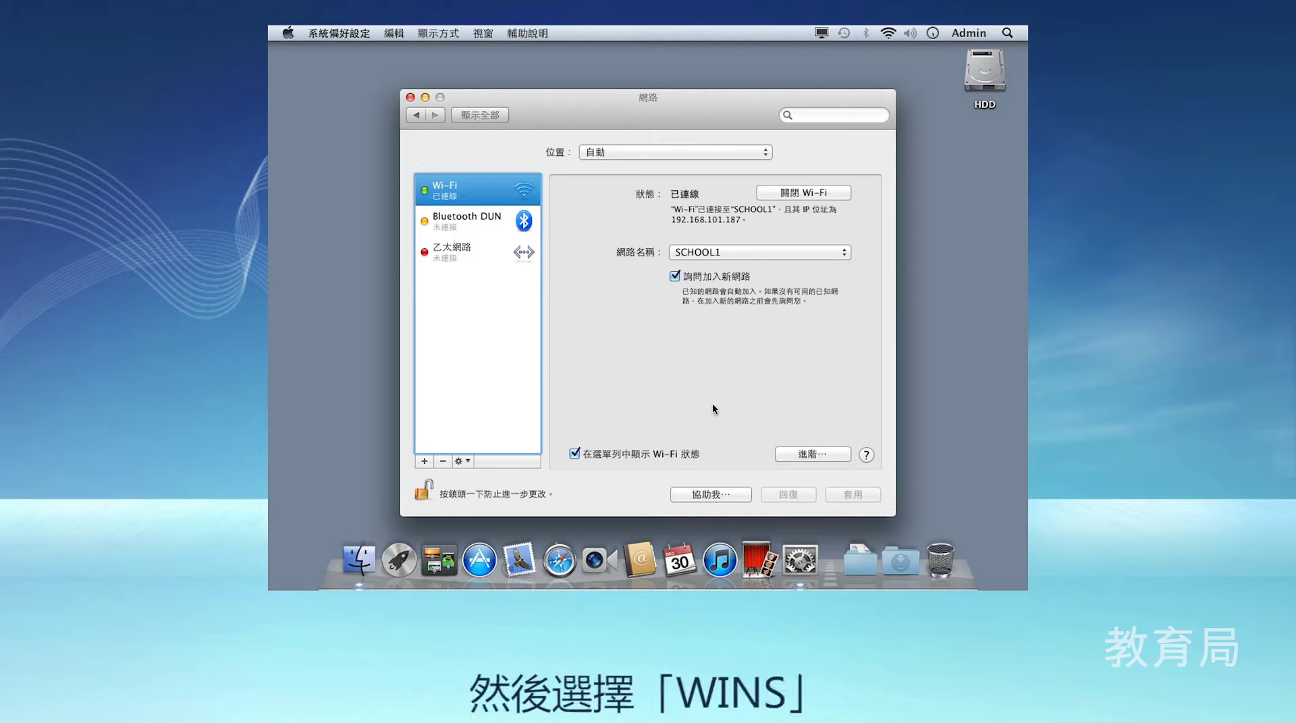
left_click(801, 453)
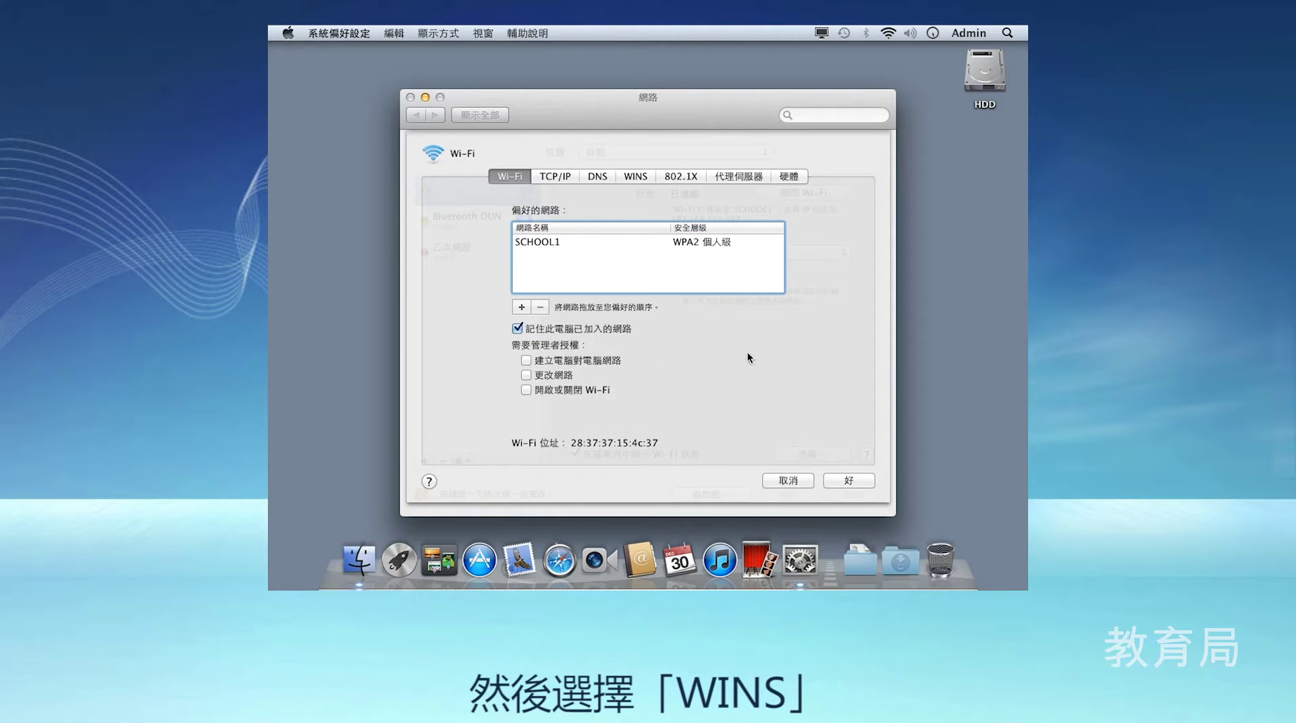
left_click(639, 175)
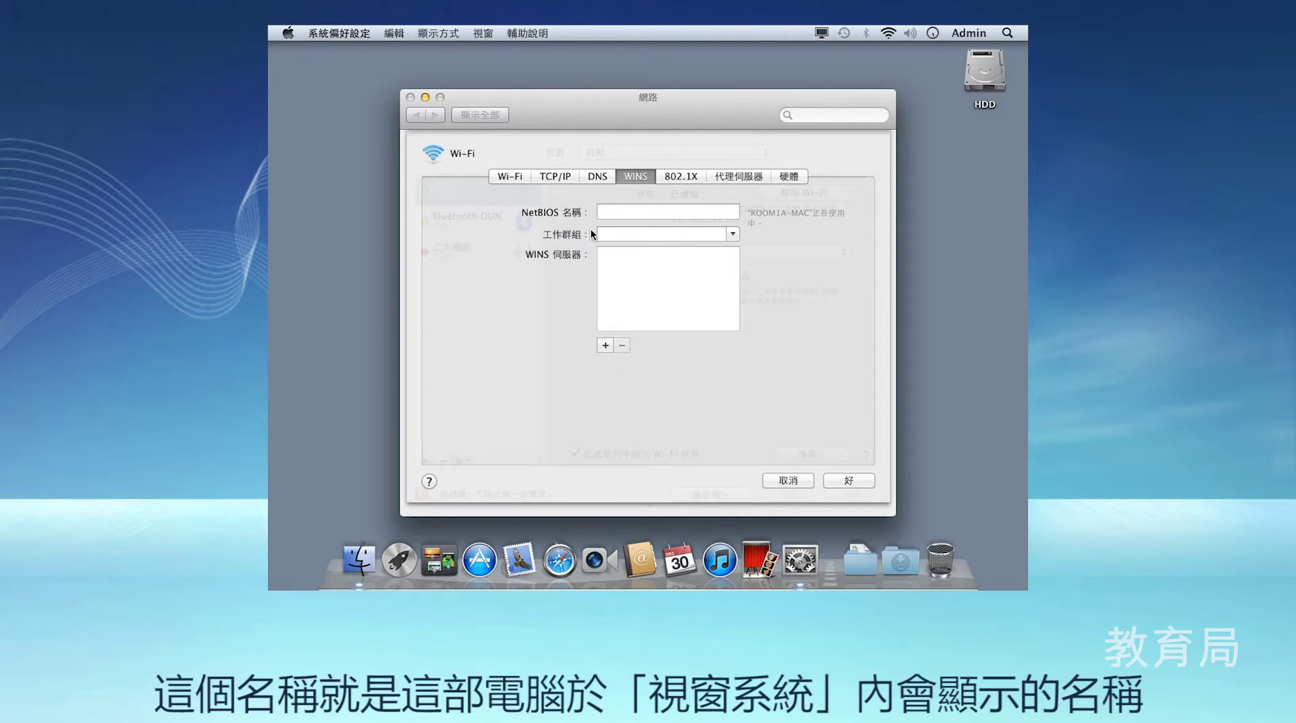
Set the NetBIOS name to ROOM1A-MAC and the workgroup to SCHOOL_A, and apply the network changes.
left_click(641, 212)
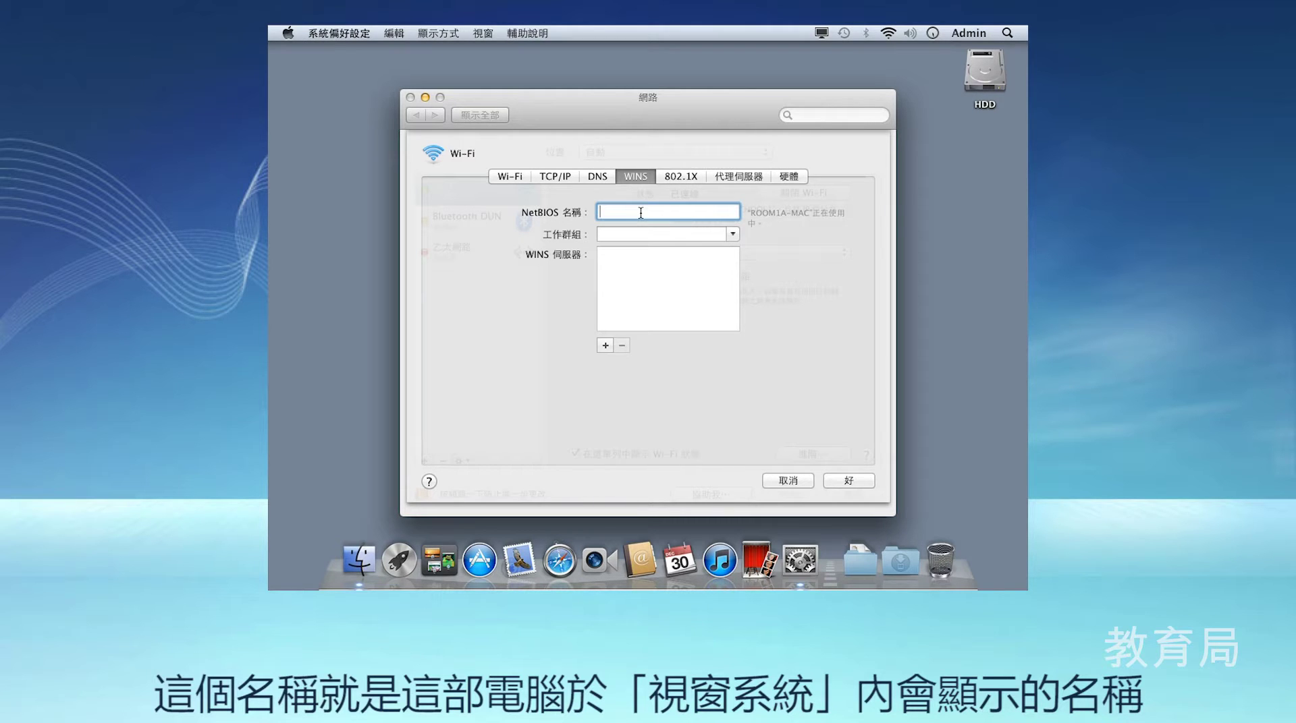
type("R")
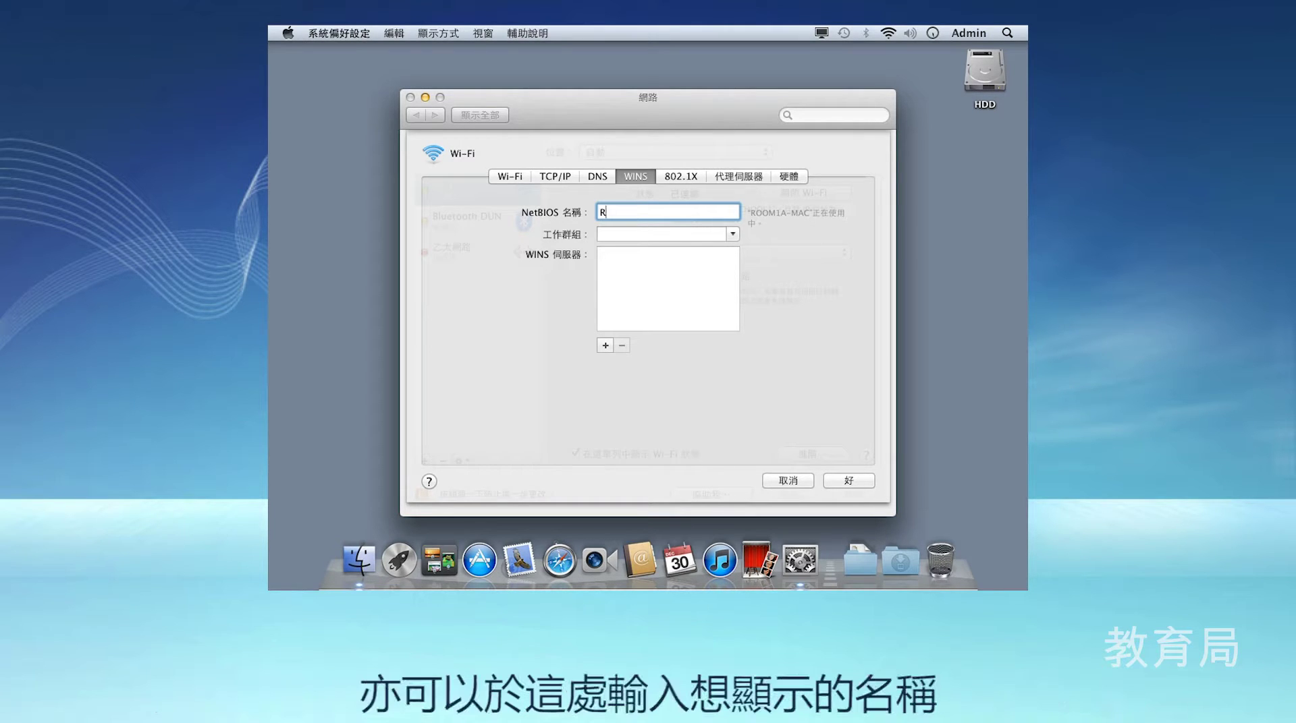
type("OOM1A-MAC")
left_click(636, 235)
type("SCHOOL")
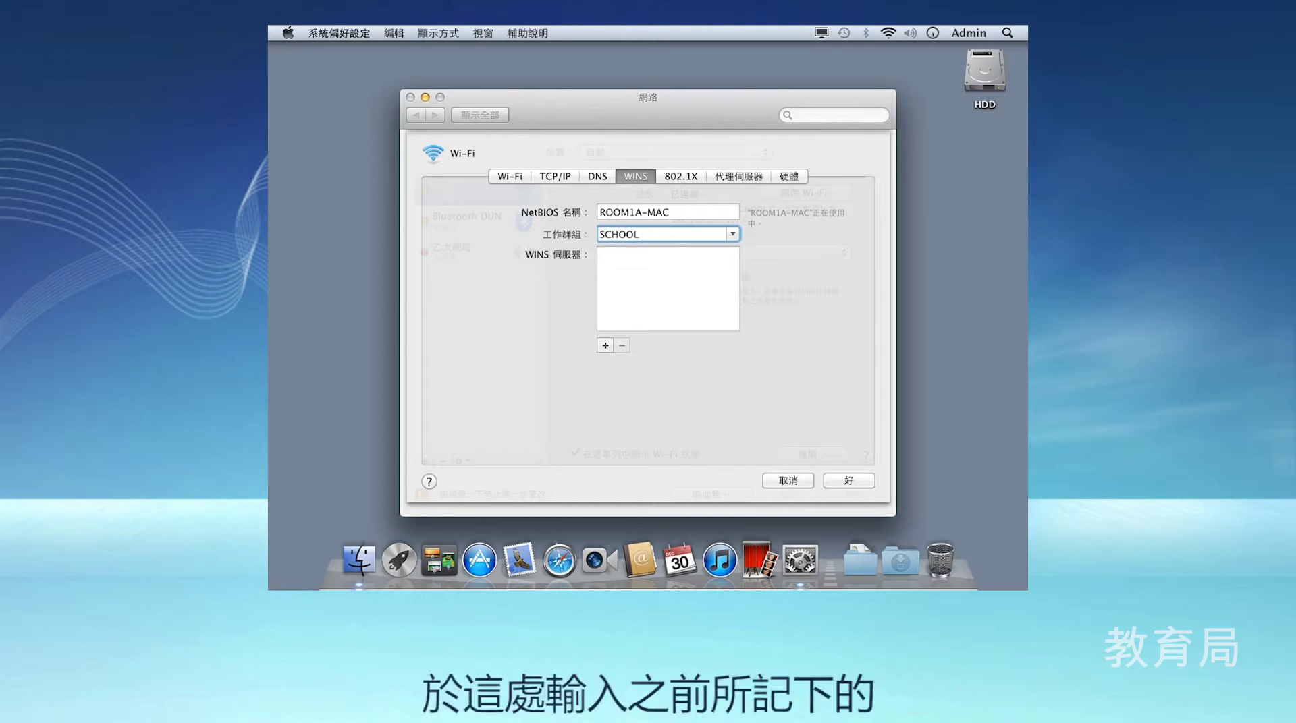
type("_A")
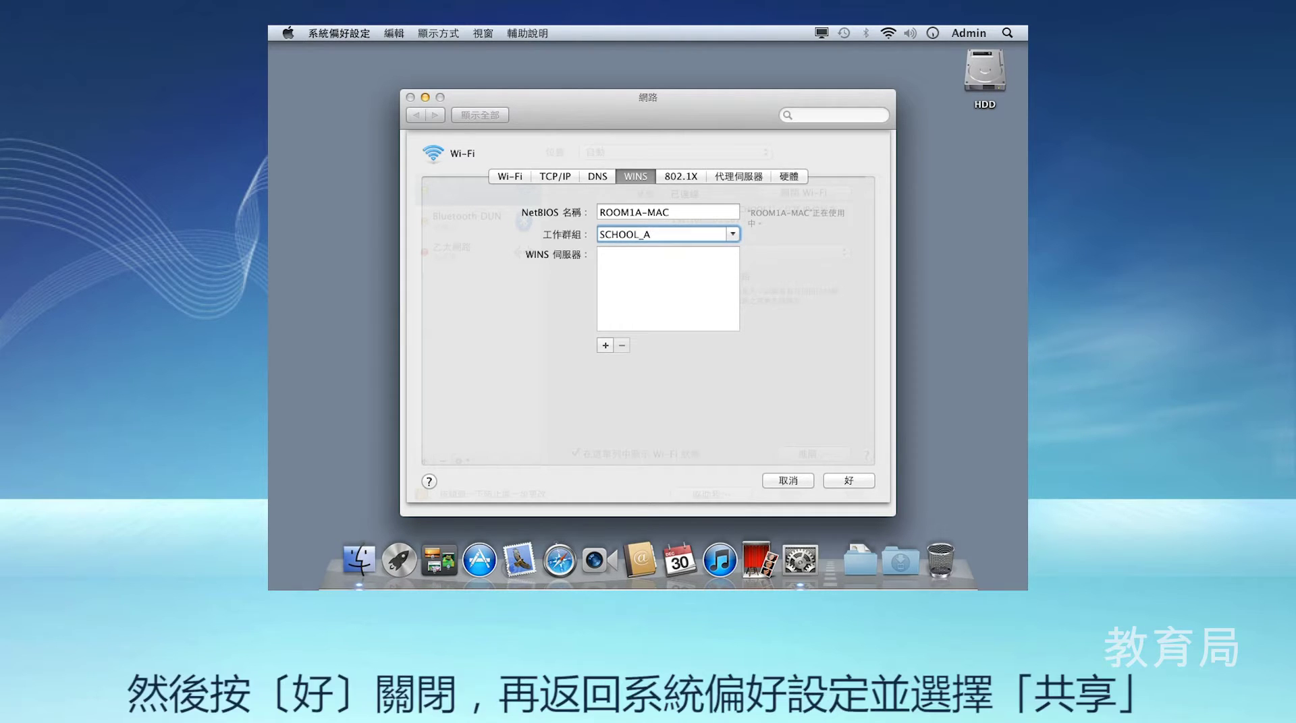
left_click(847, 480)
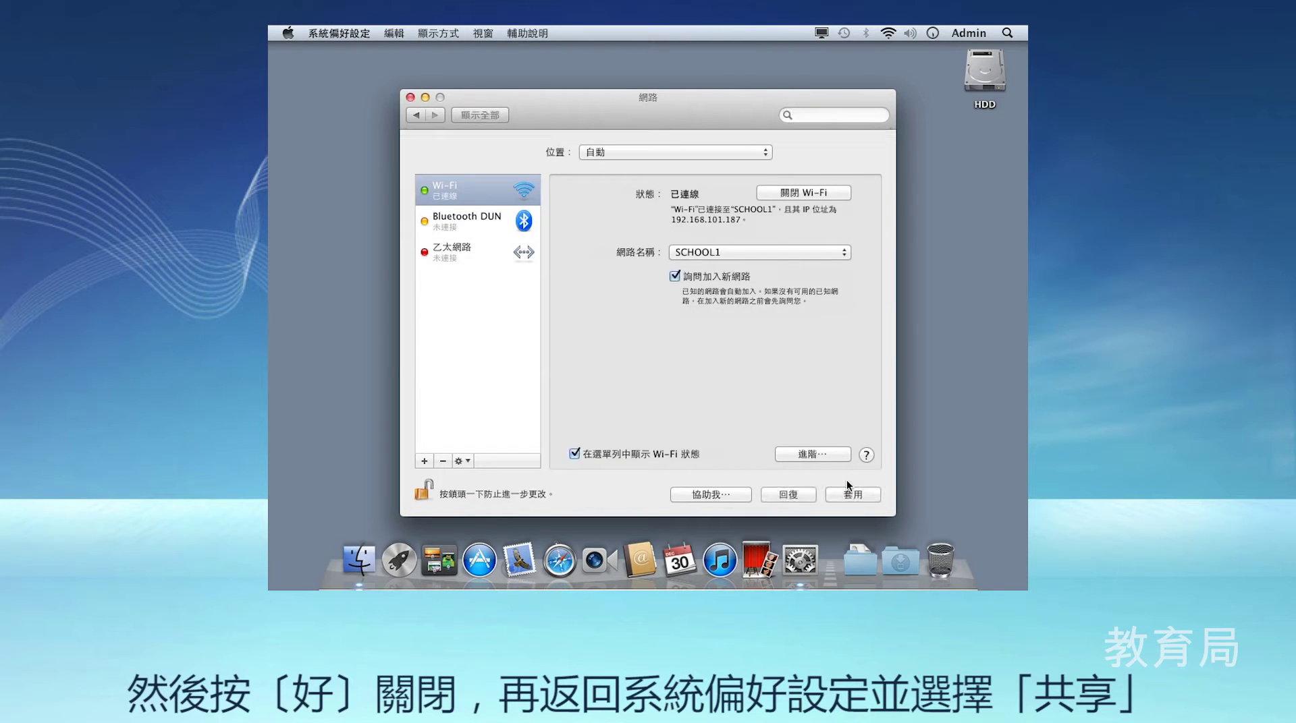
left_click(426, 113)
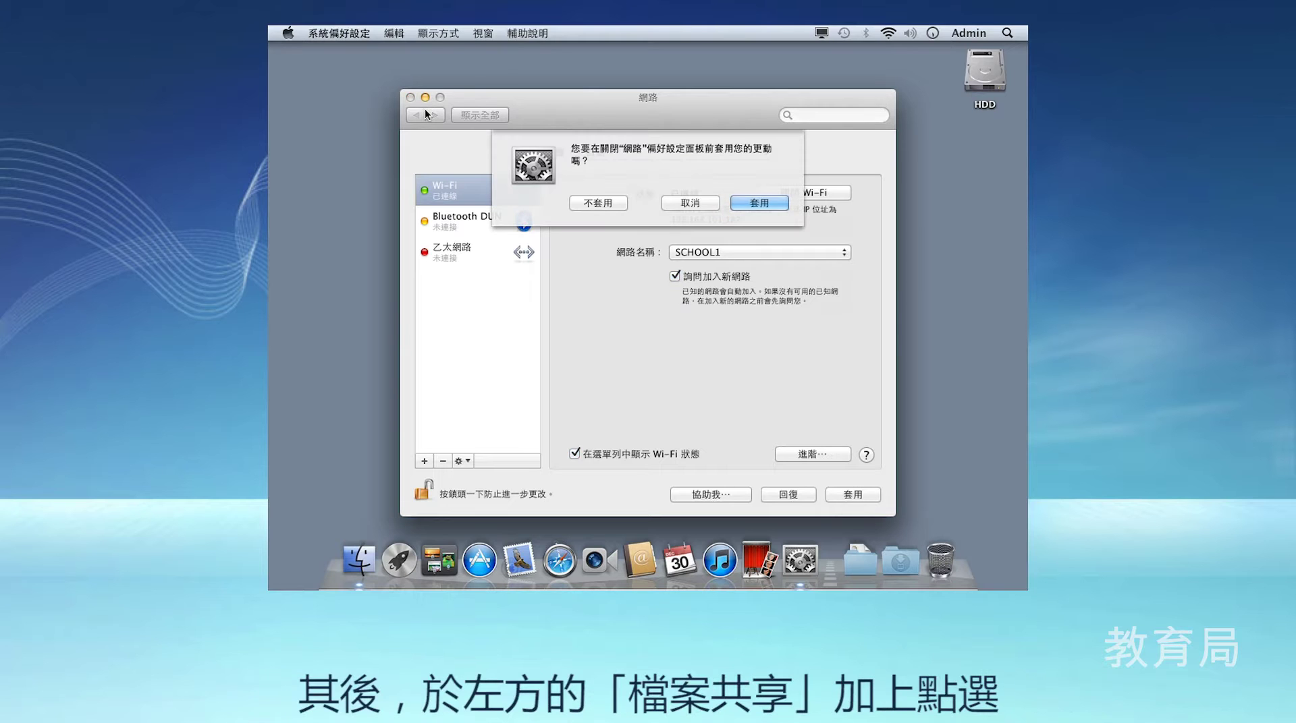
left_click(750, 208)
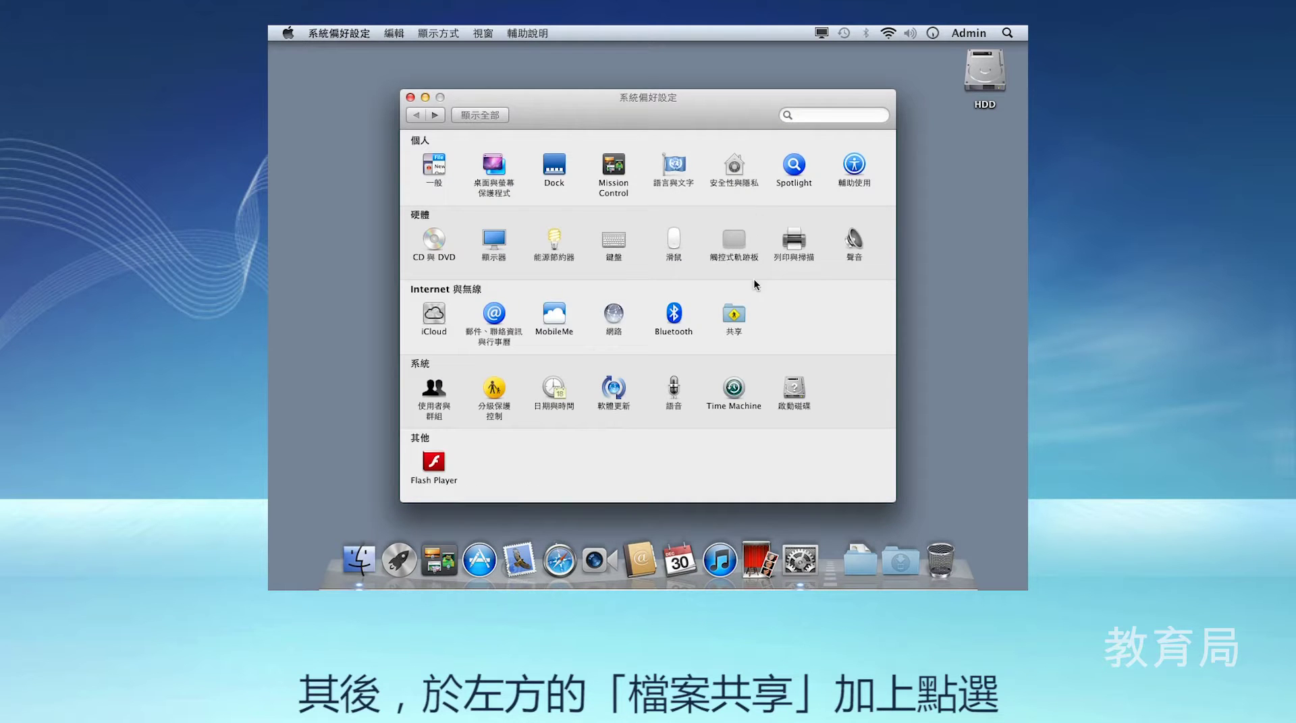
Turn on file sharing (檔案共享) in the sharing preferences and enable sharing files and folders over SMB for Windows.
left_click(729, 318)
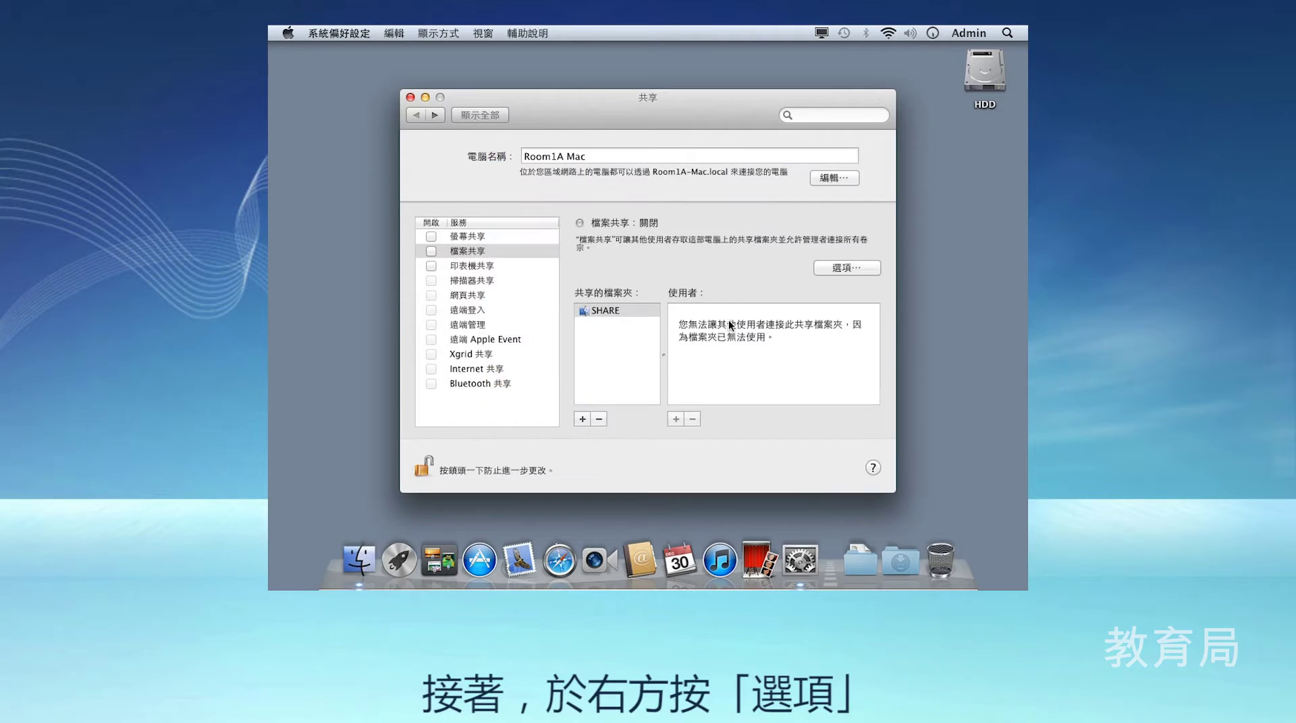
left_click(430, 252)
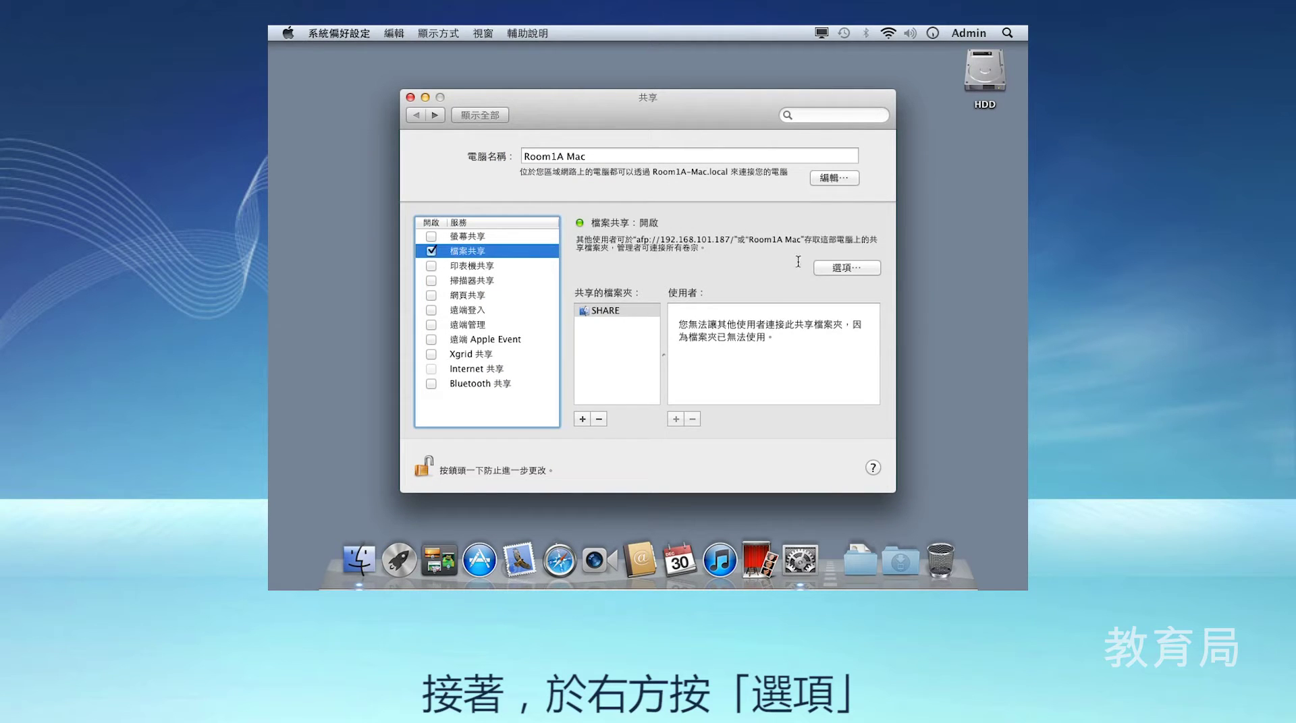
left_click(831, 269)
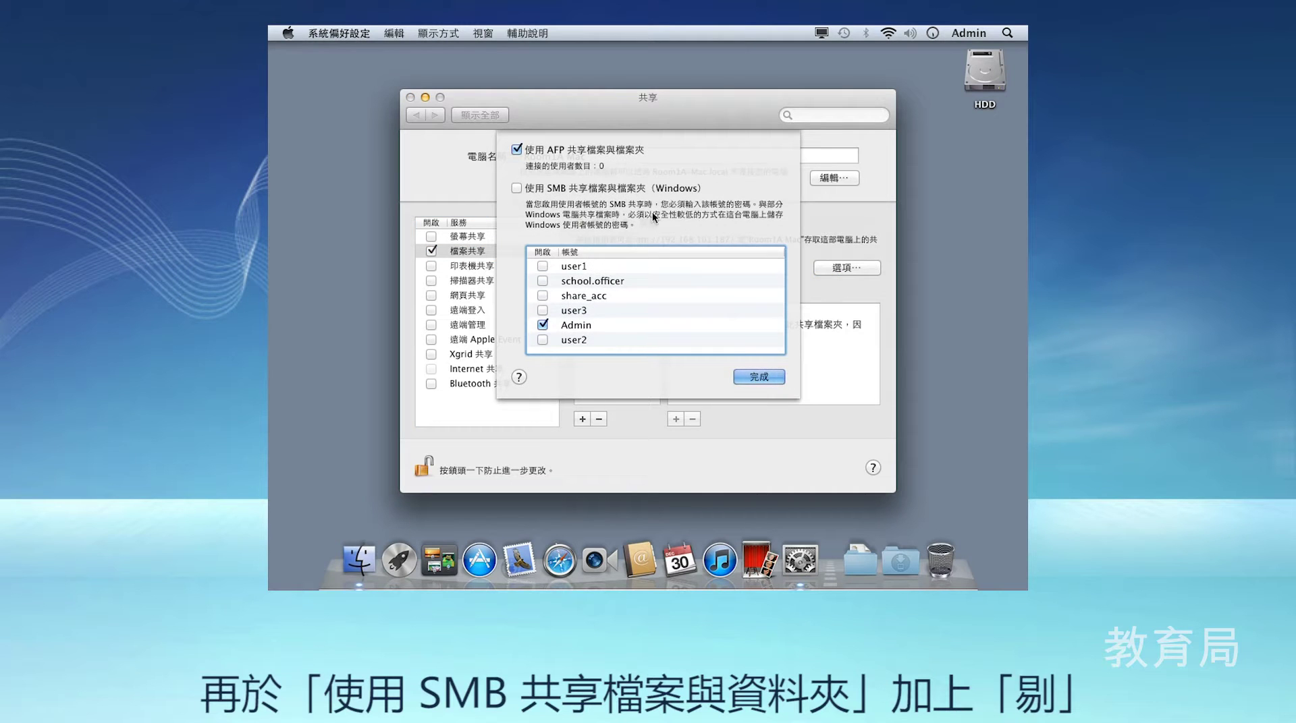
left_click(516, 189)
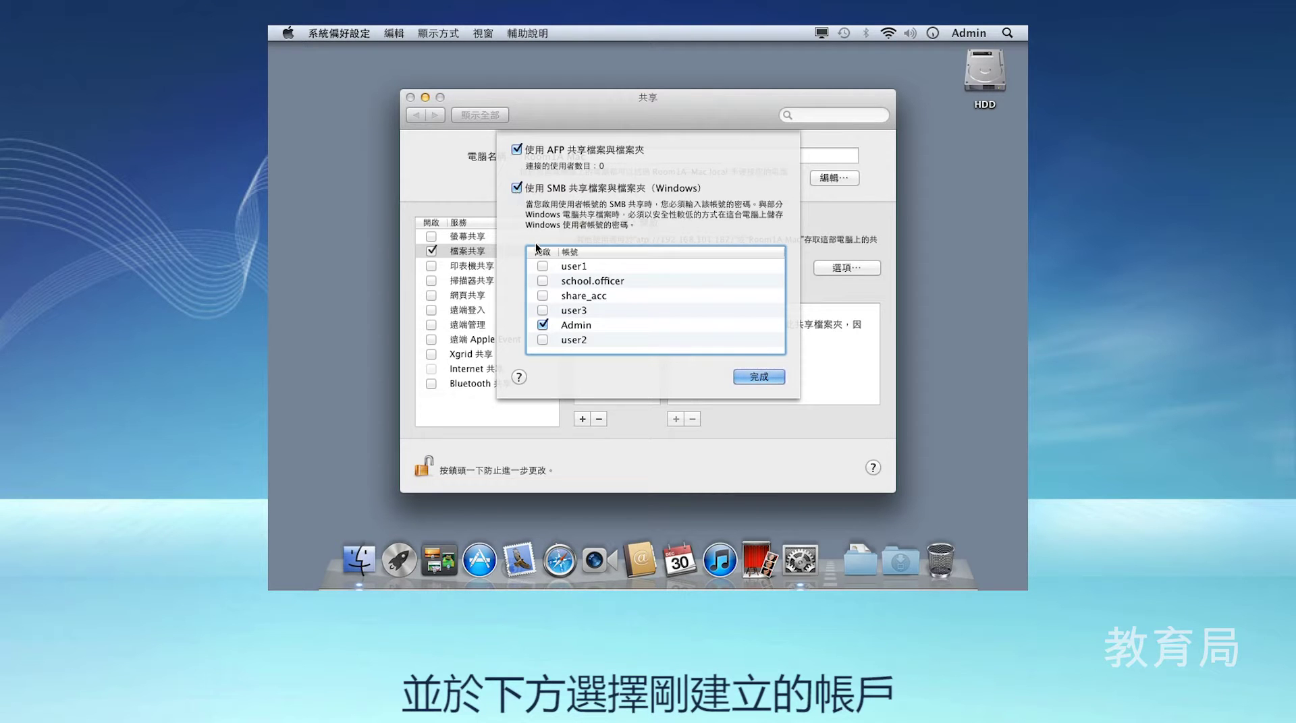
Enable SMB file sharing for the share_acc account, enter the account password and finish the sharing options.
left_click(542, 297)
type("••••••")
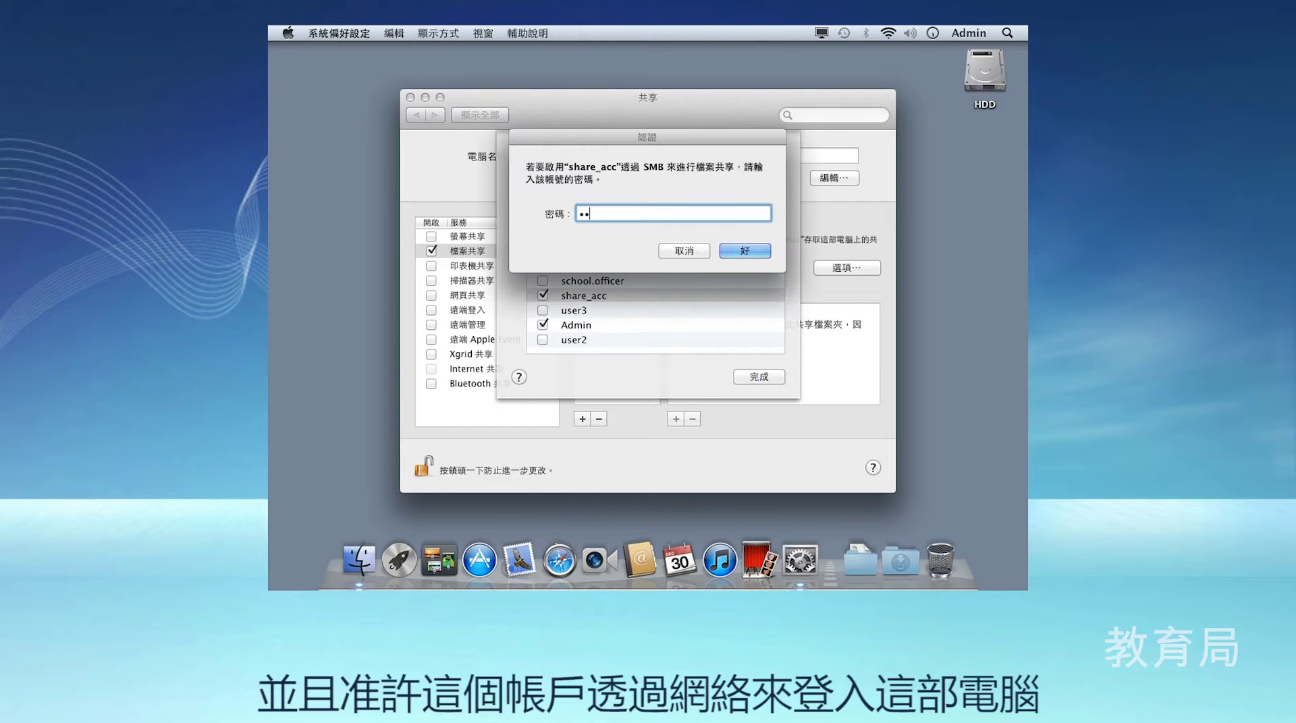
left_click(755, 252)
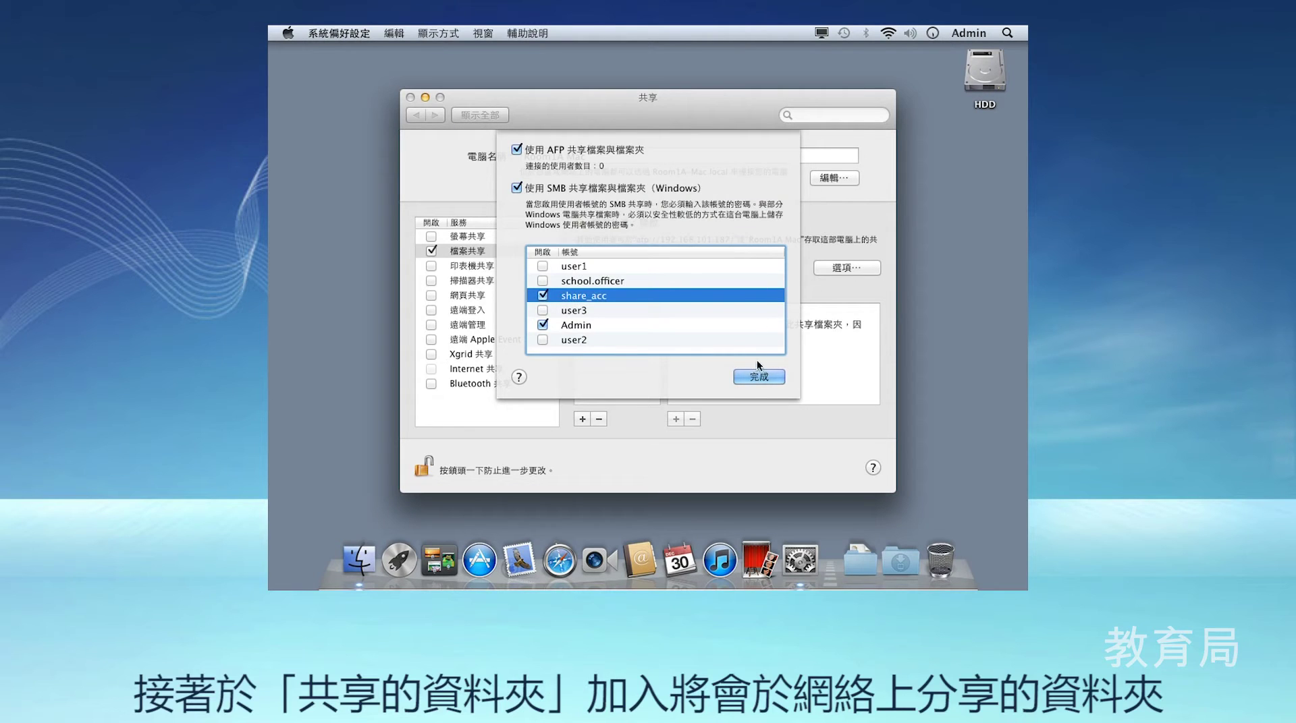
left_click(758, 377)
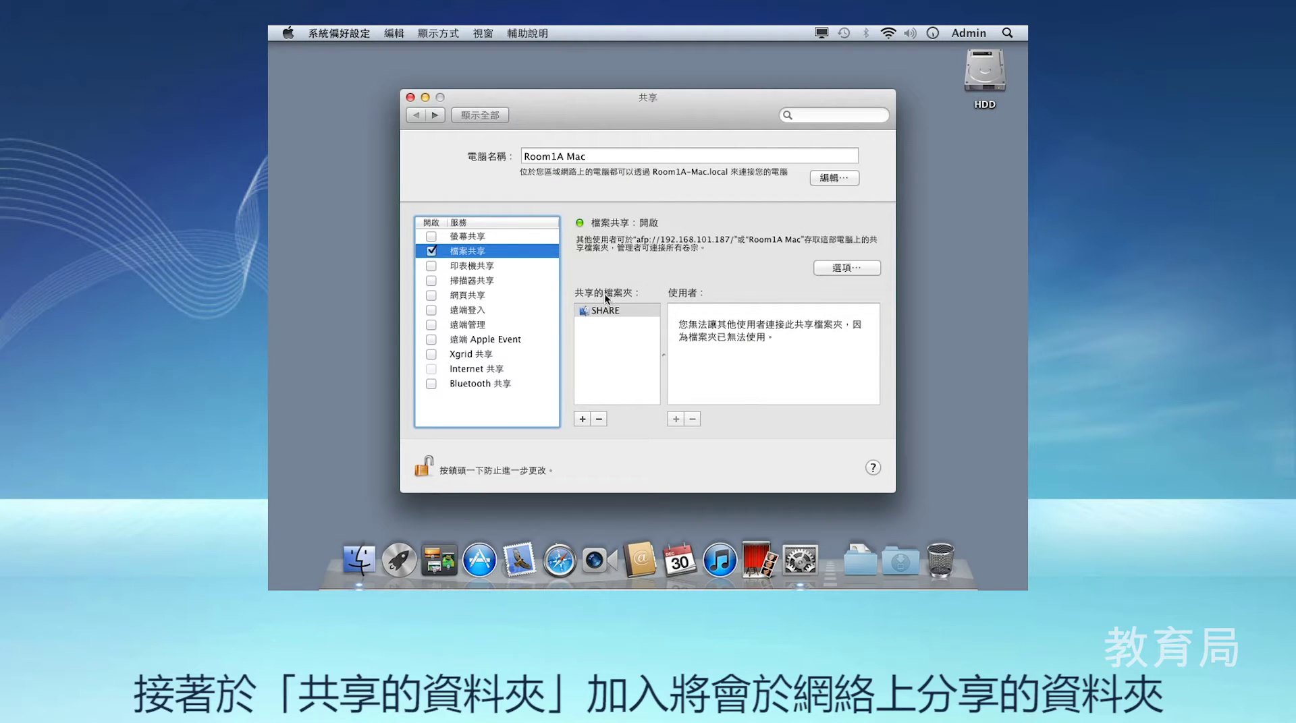
Add the folders 教學資料 and 人事記錄 to the shared folders.
left_click(583, 419)
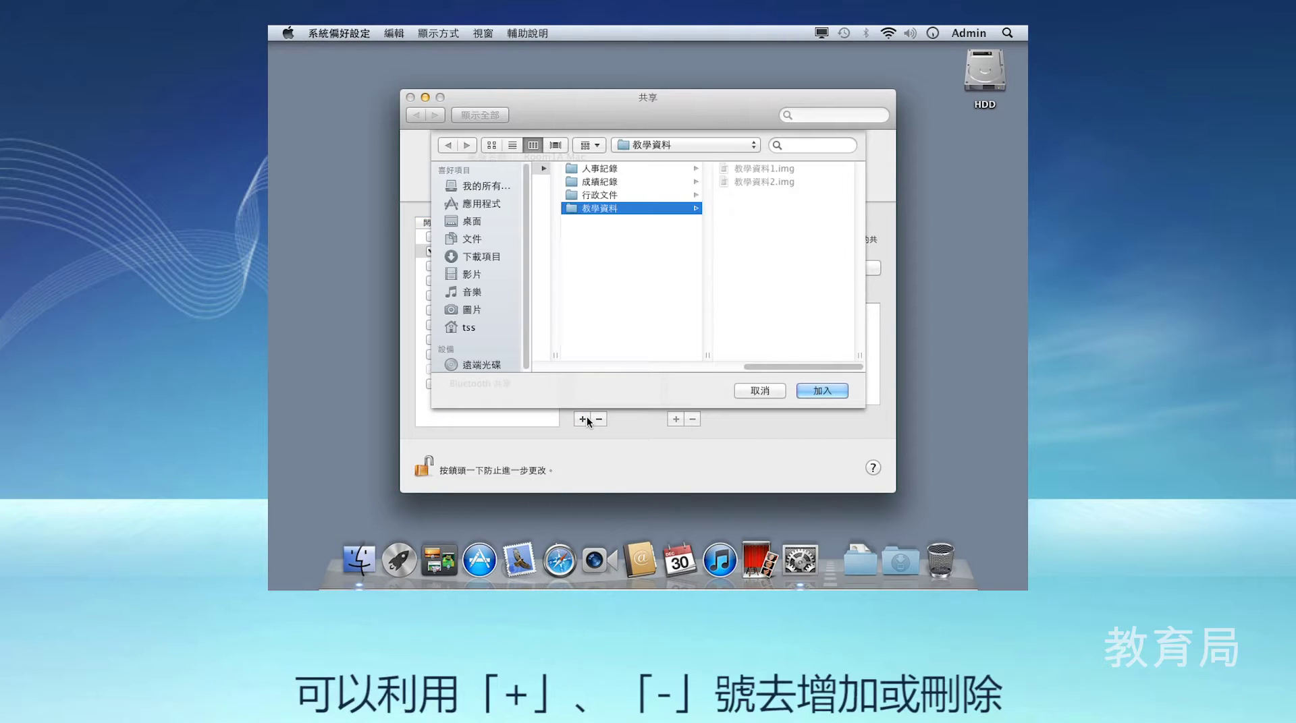
left_click(611, 196)
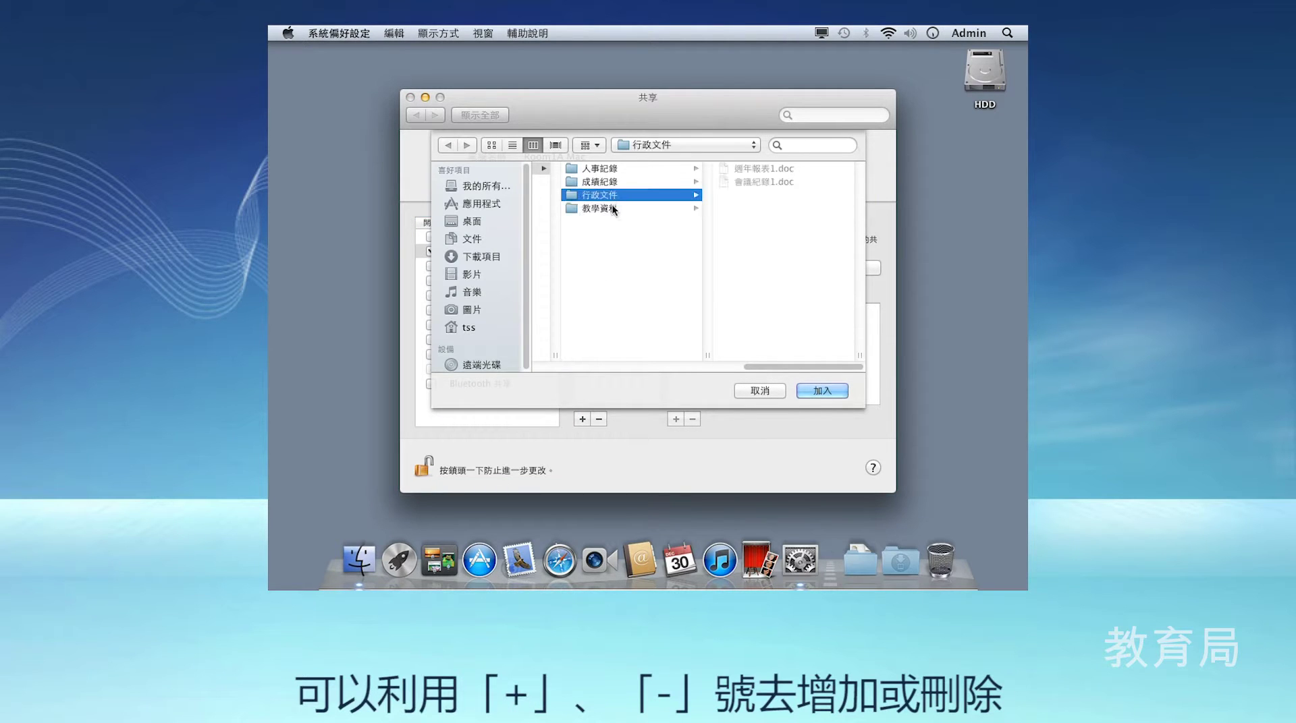
left_click(610, 208)
left_click(813, 391)
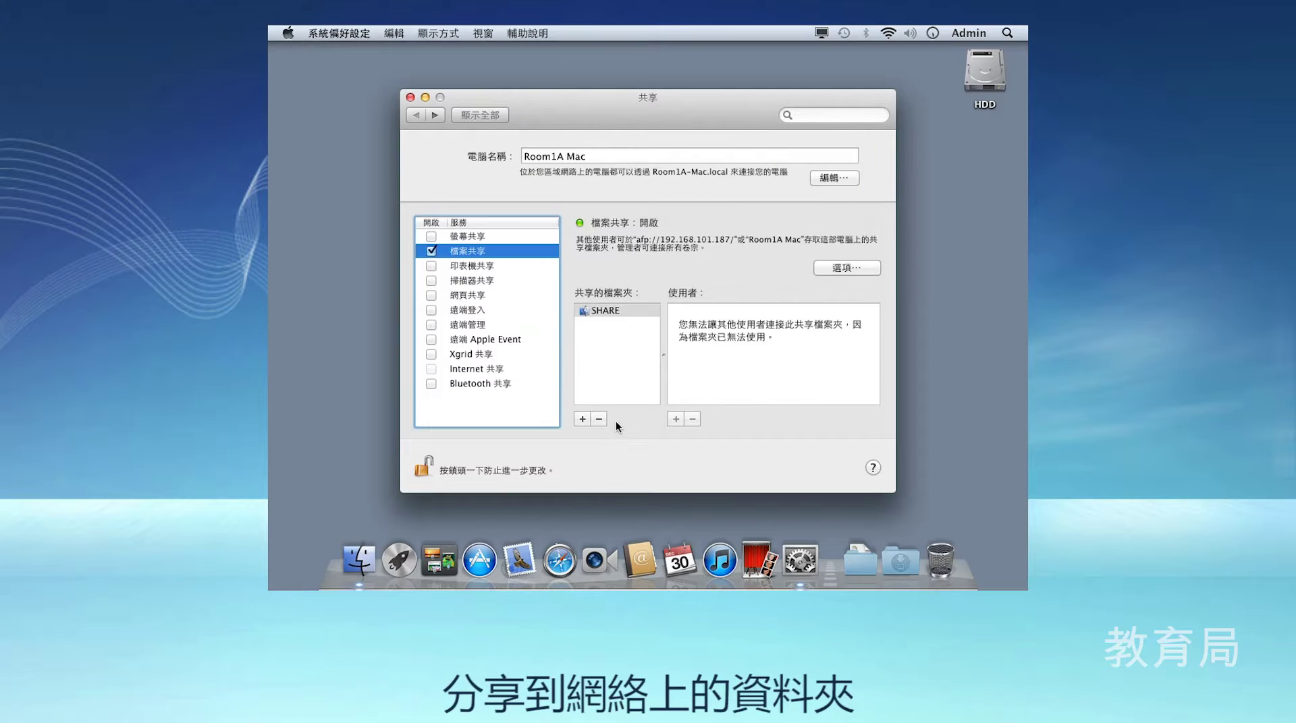
left_click(582, 419)
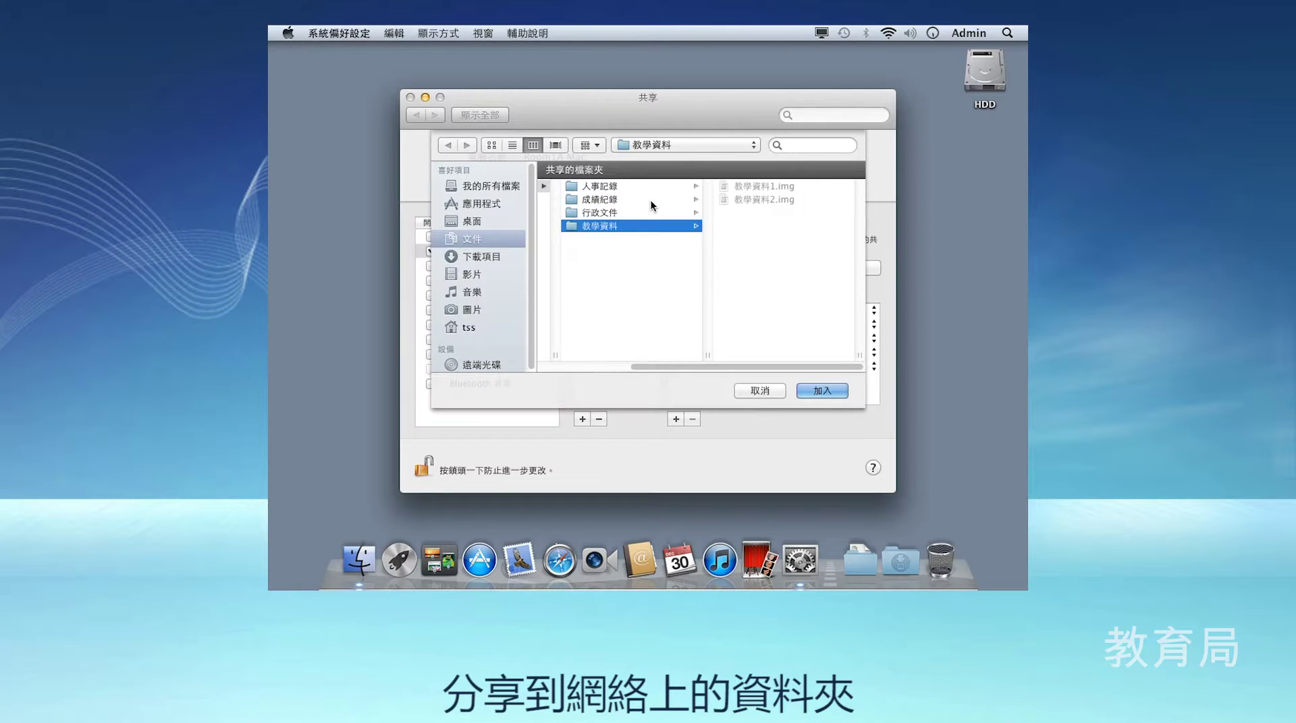
left_click(610, 193)
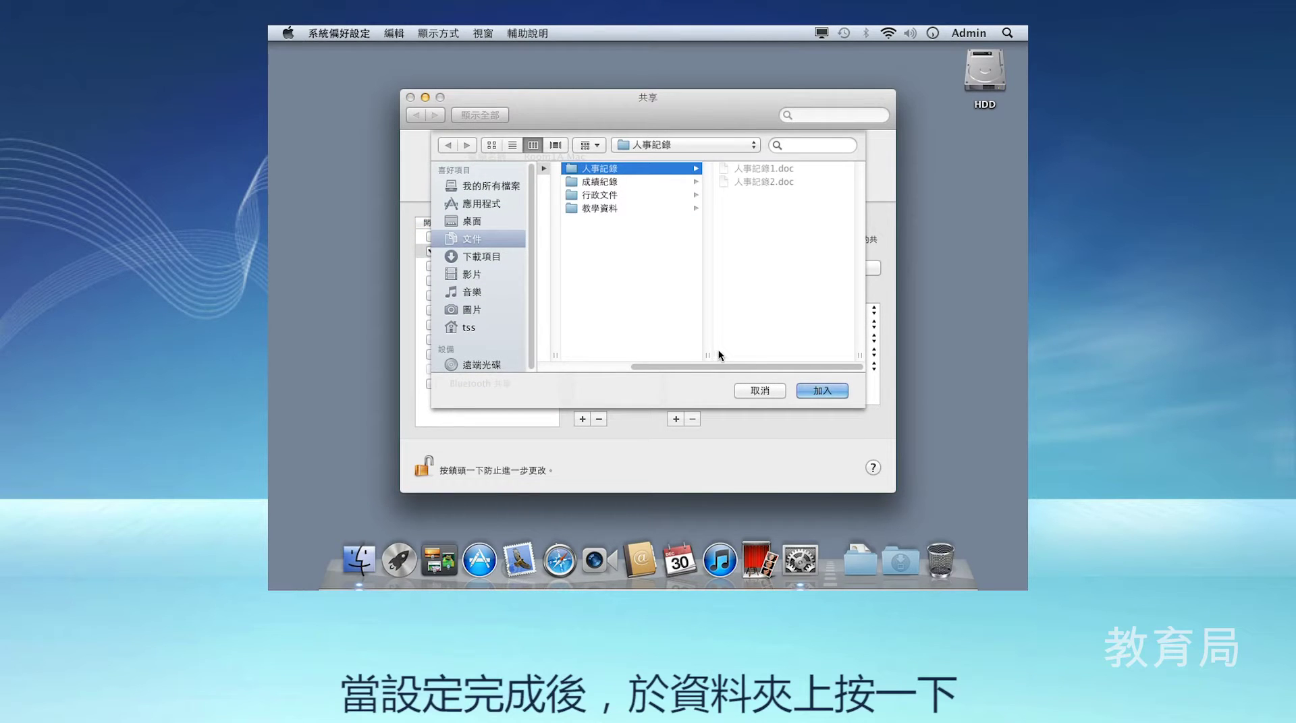
left_click(808, 392)
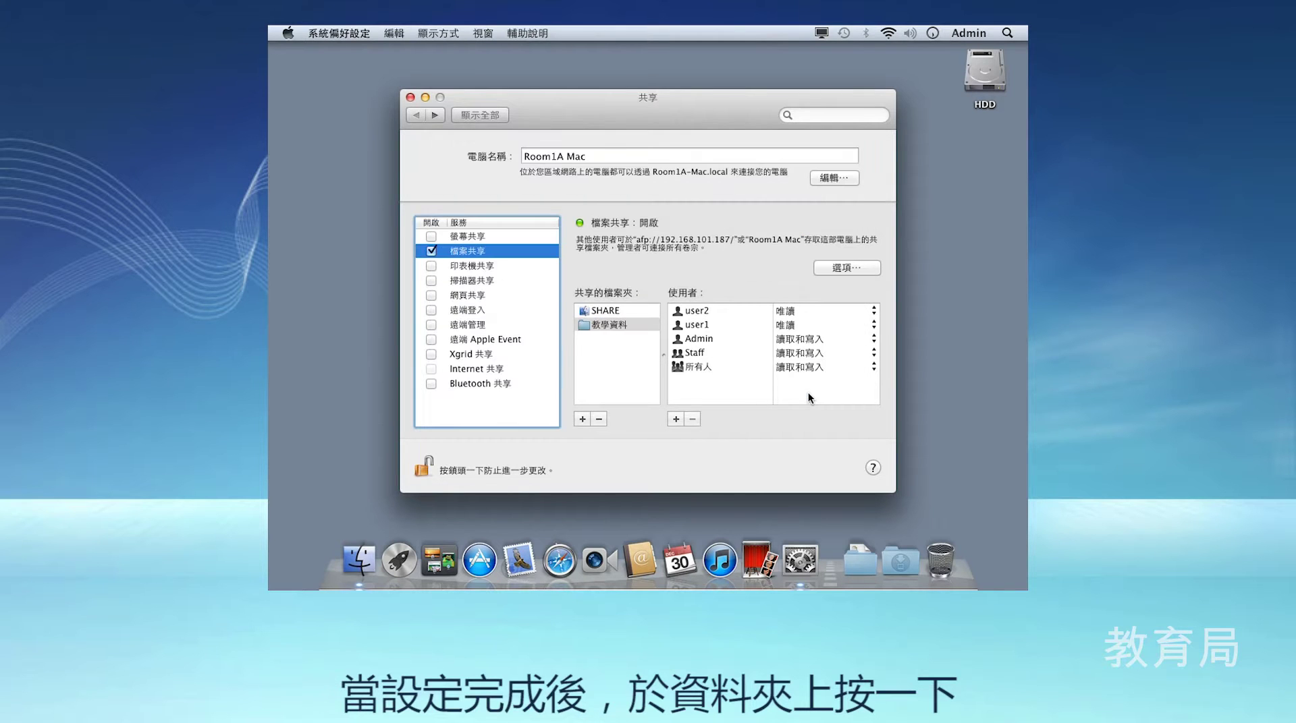
Examine the user access permissions of the shared folders 人事記錄 and 教學資料.
left_click(615, 324)
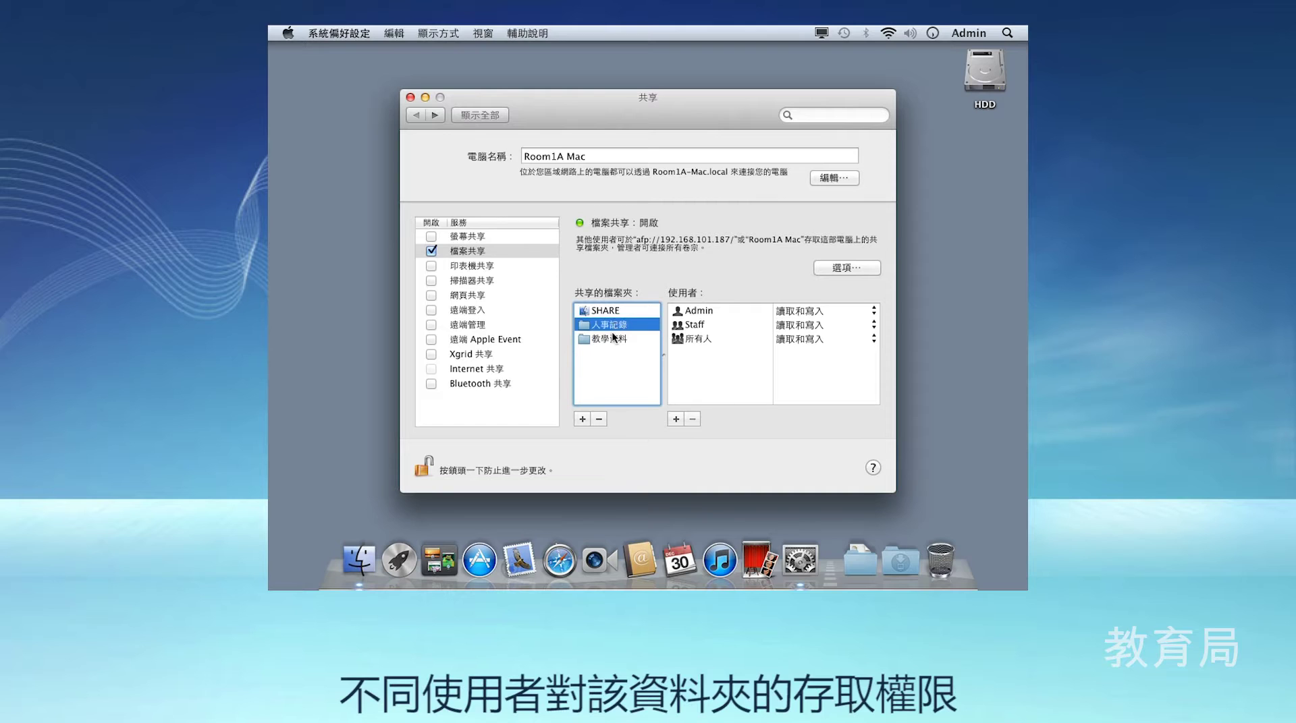
left_click(611, 339)
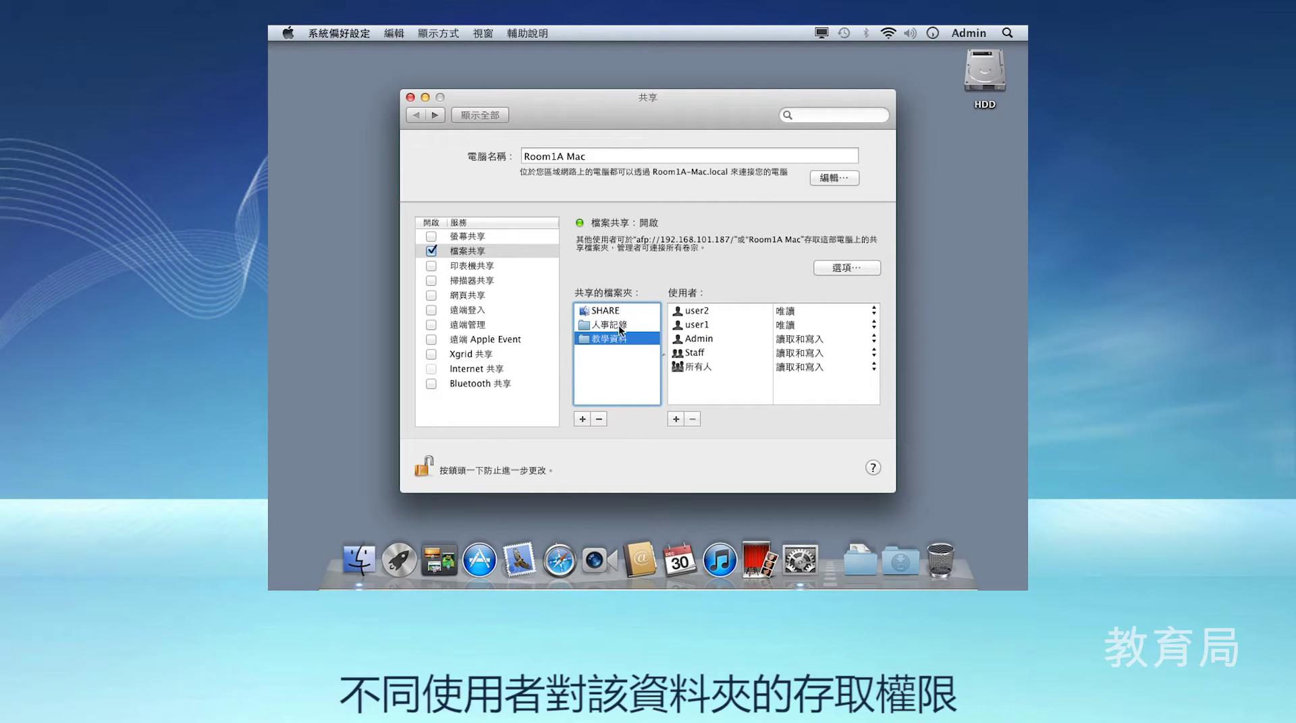
Add share_acc to the users who can access the shared folder 人事記錄.
left_click(619, 326)
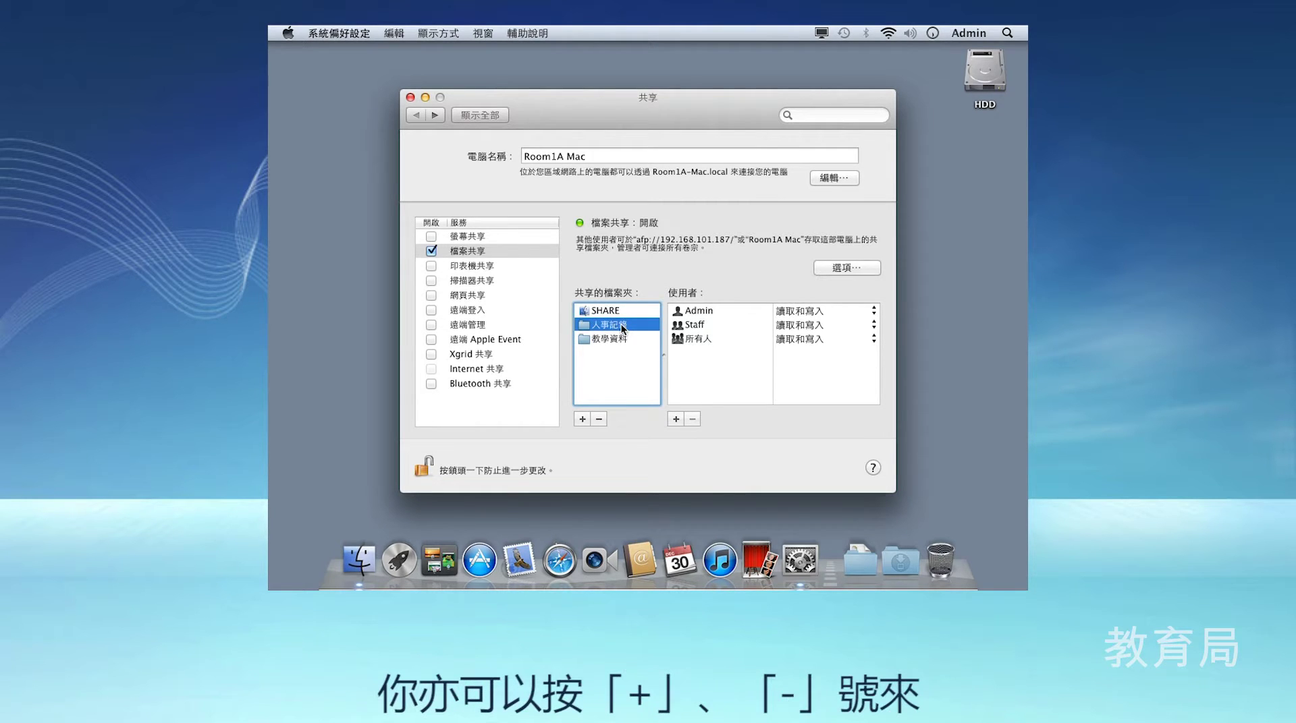
left_click(677, 419)
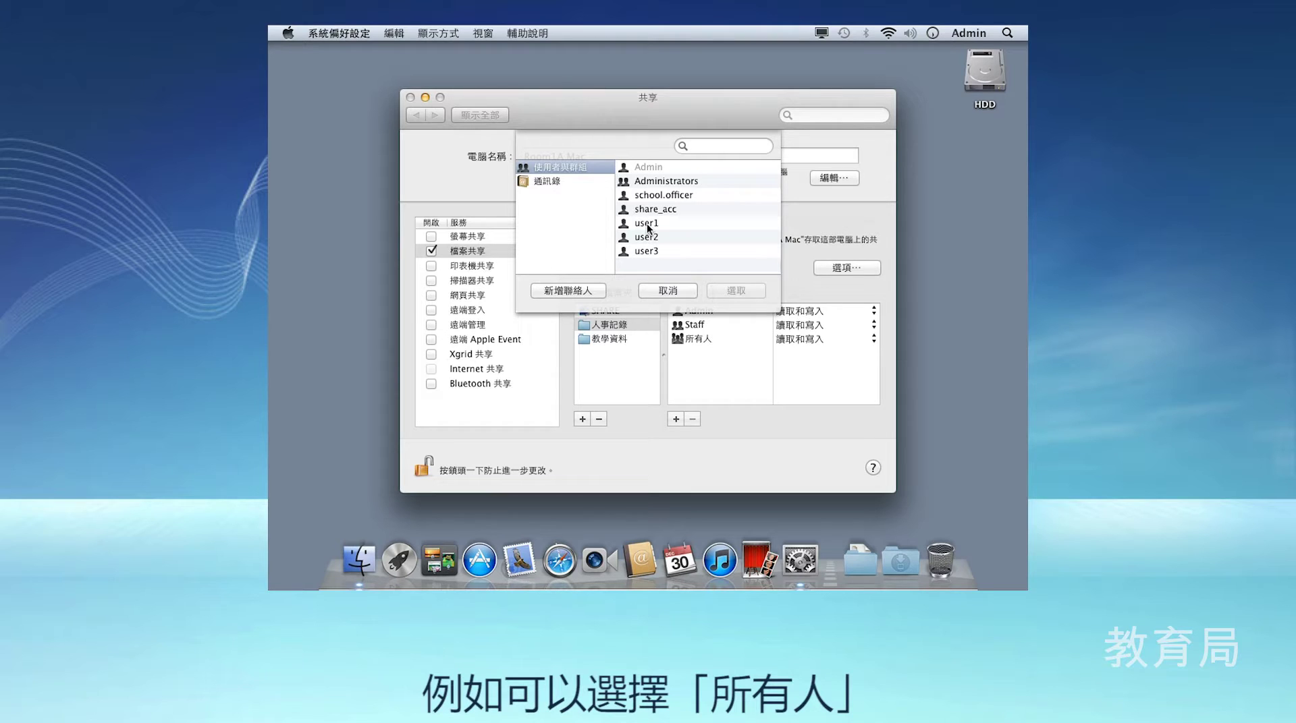
left_click(654, 208)
key("Escape")
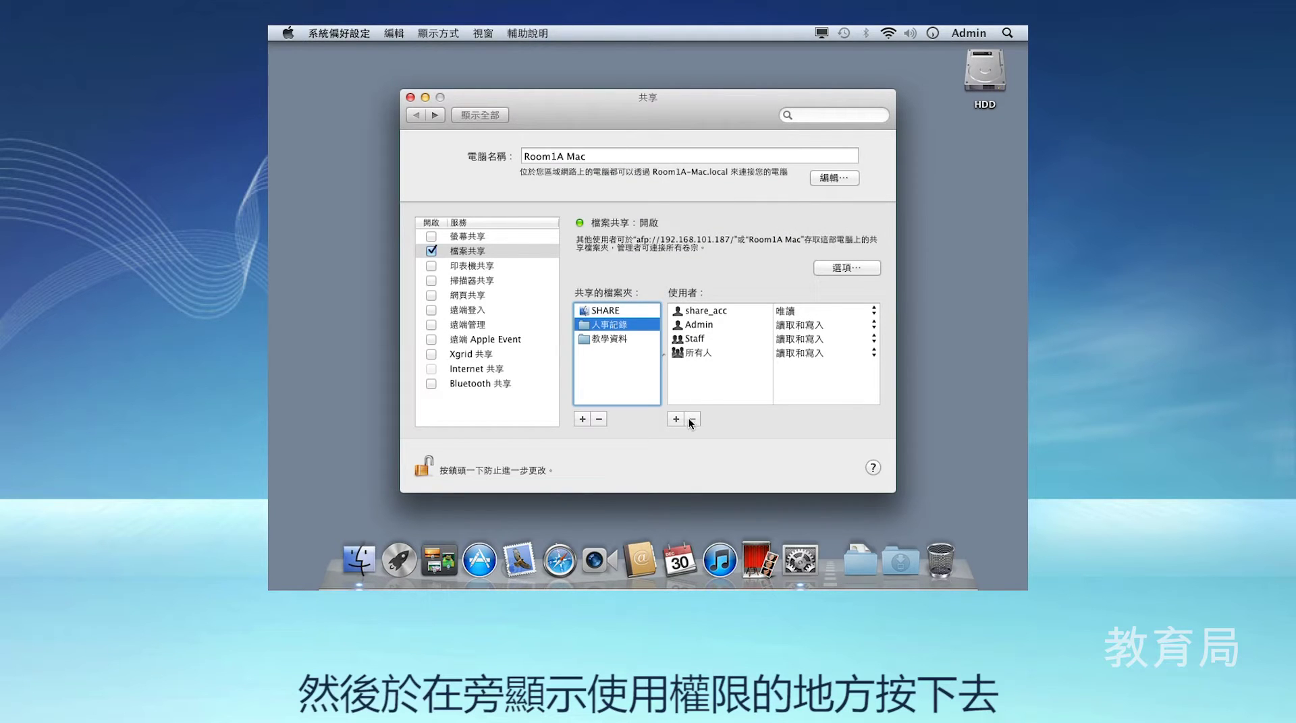
Set the 所有人 permission for the folder 人事記錄 to 讀取和寫入 and close the system preferences.
left_click(696, 353)
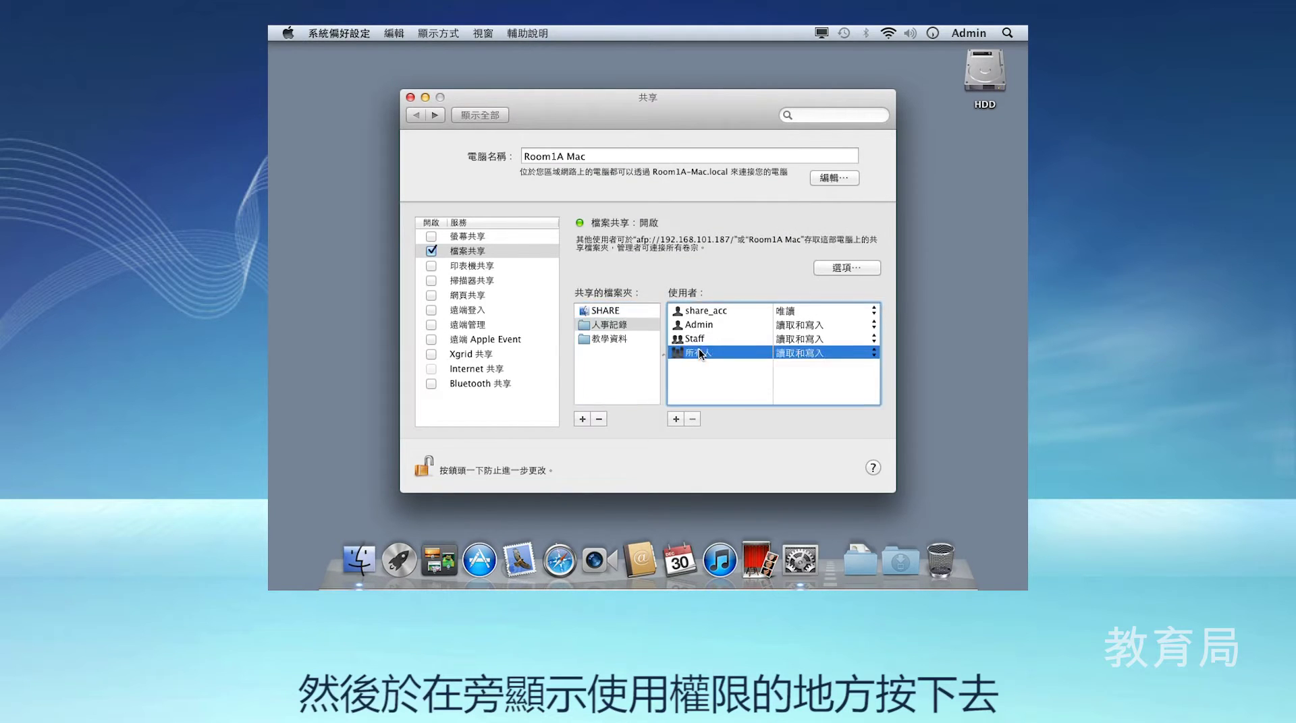
left_click(829, 355)
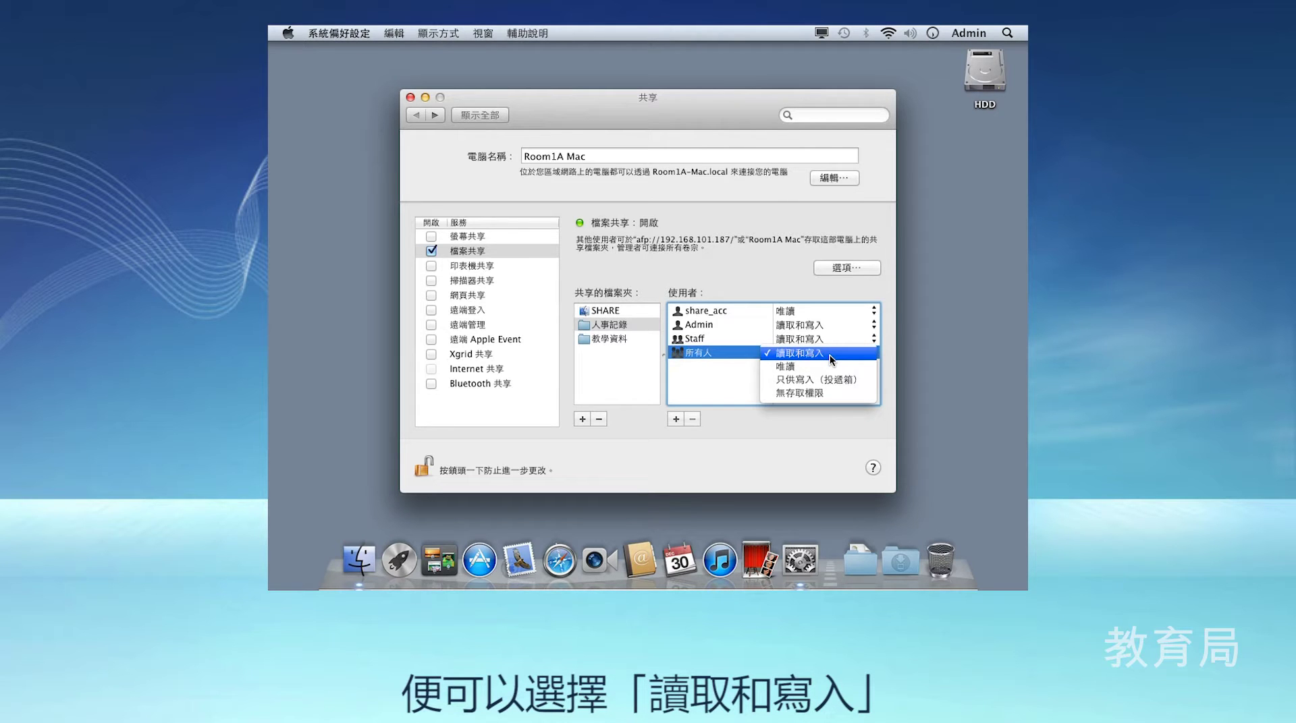
left_click(788, 355)
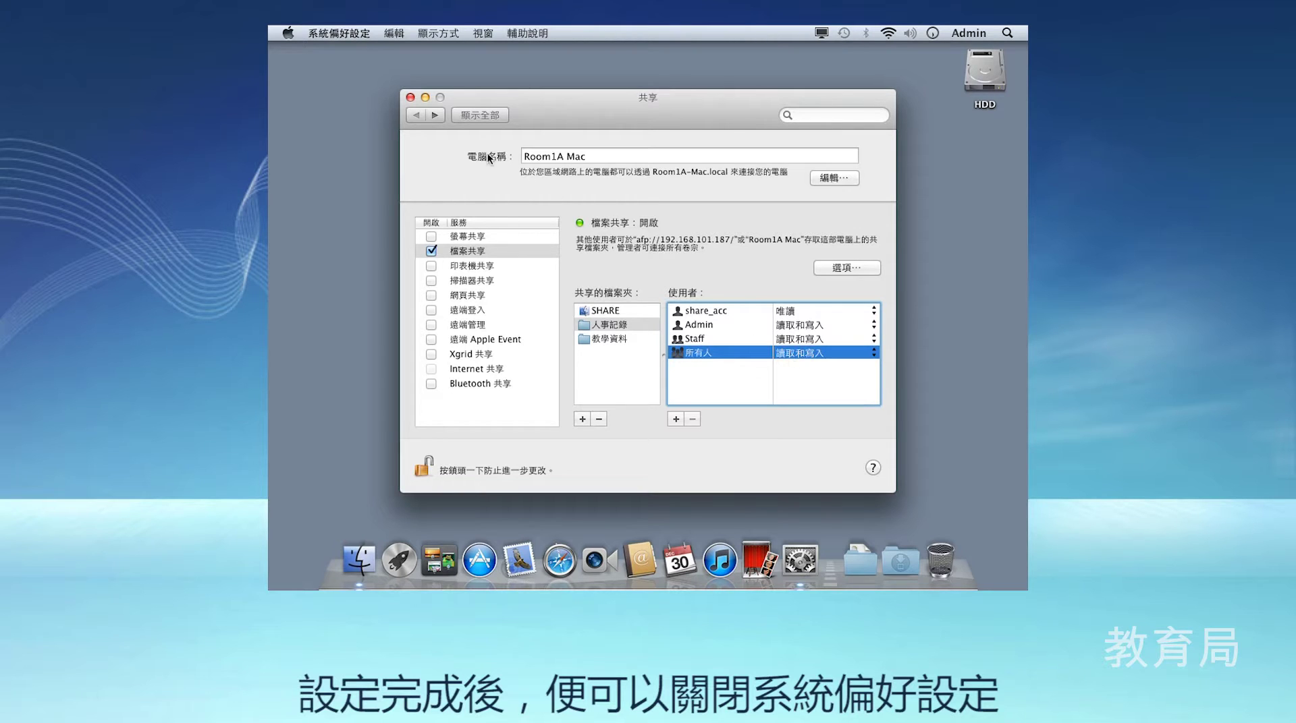
left_click(411, 97)
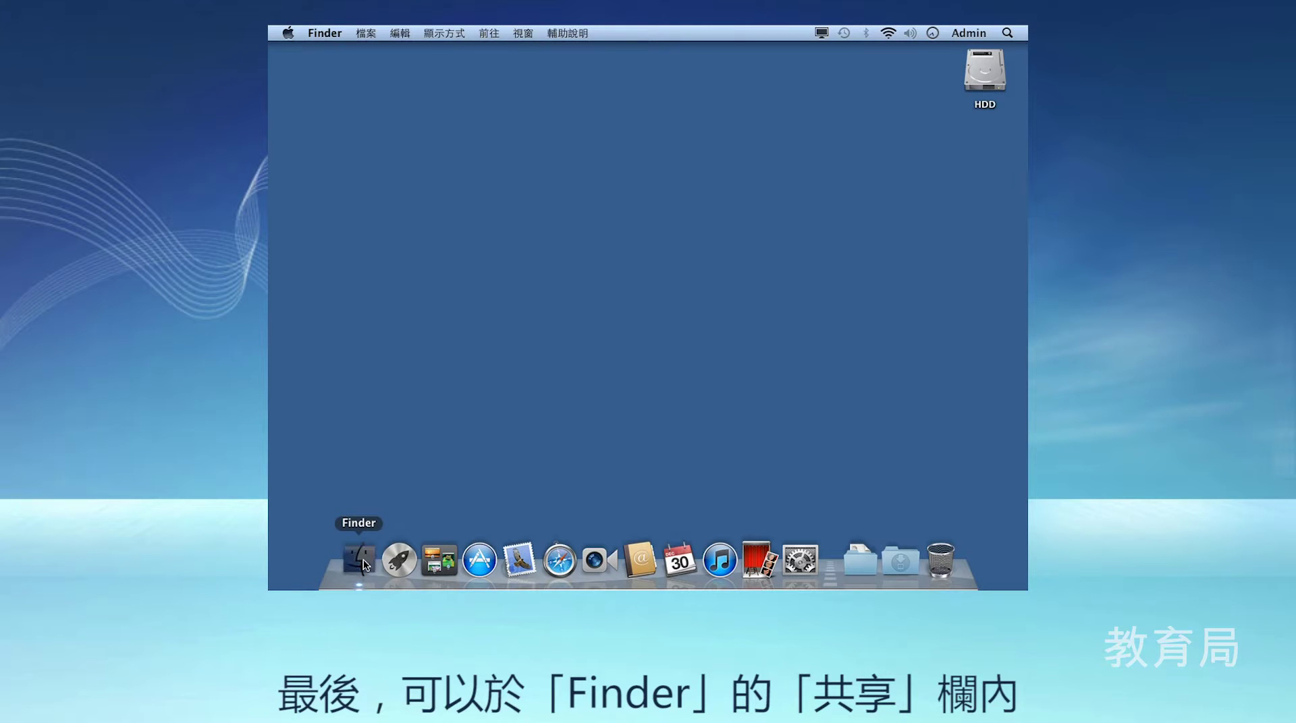
Switch to Finder and open the SHARE folder on the shared computer school-pca08.
left_click(363, 560)
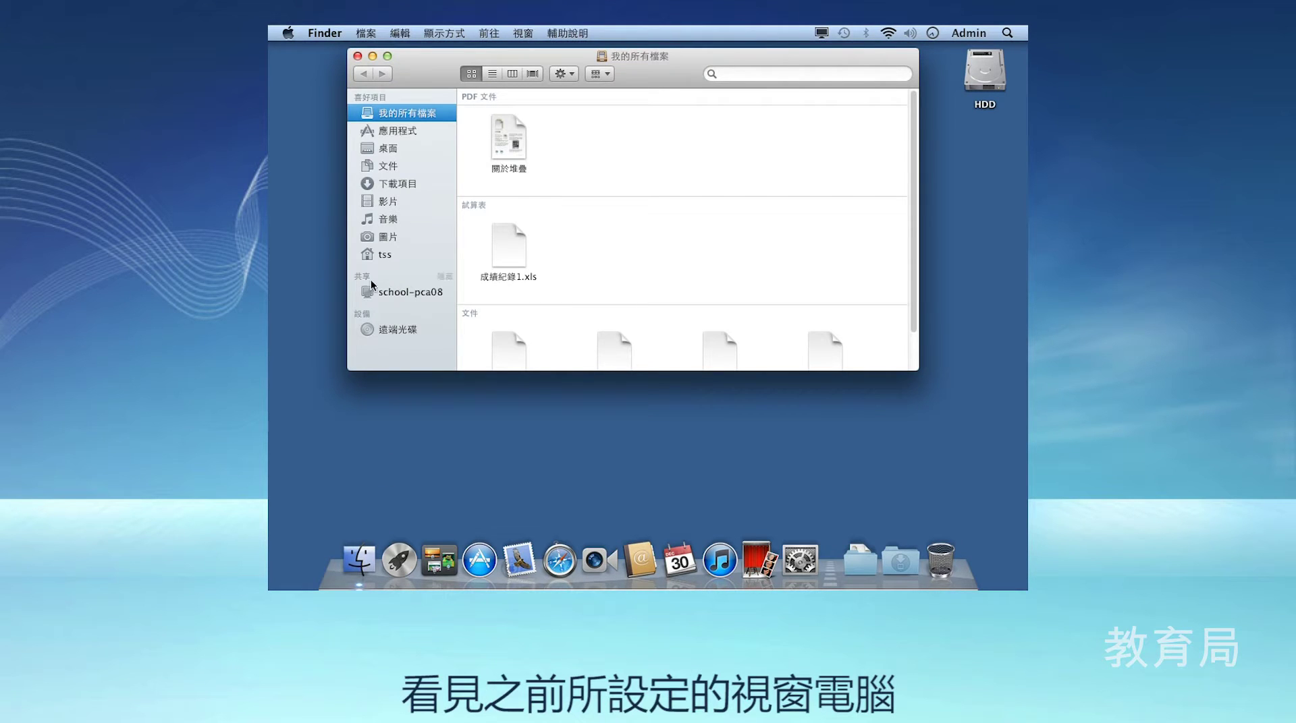
left_click(406, 293)
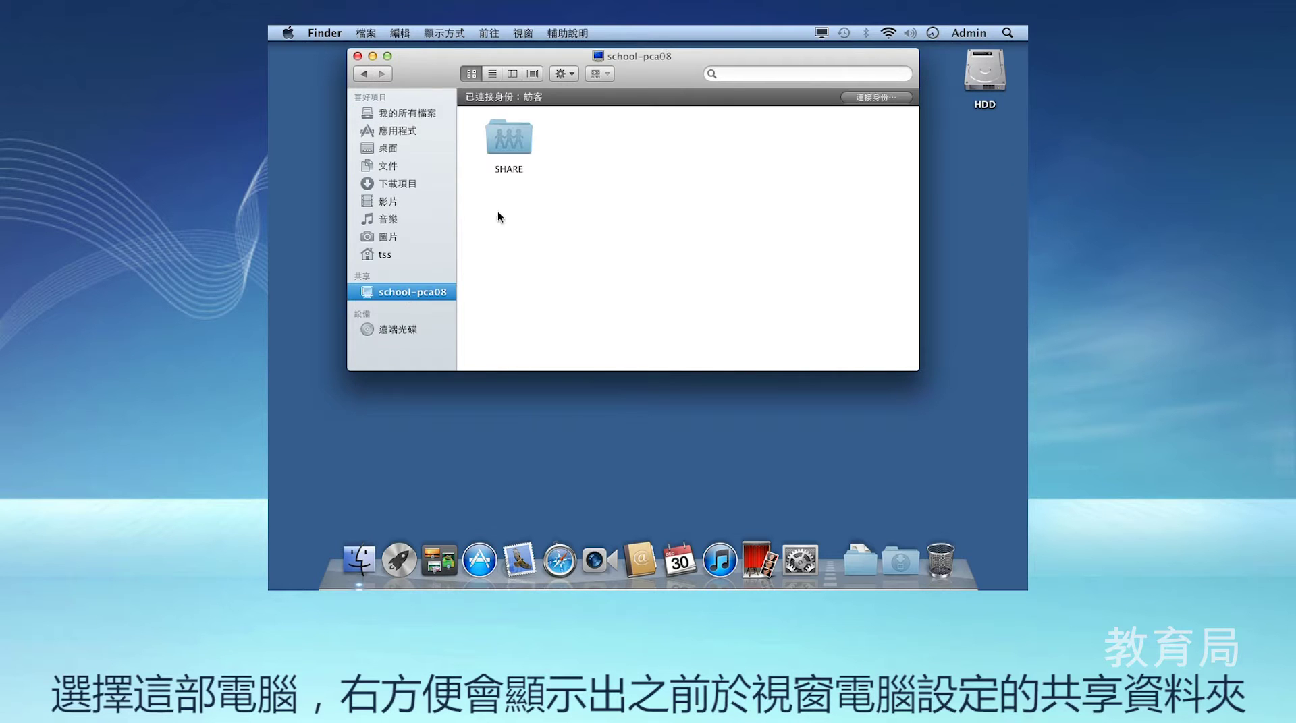
double_click(518, 140)
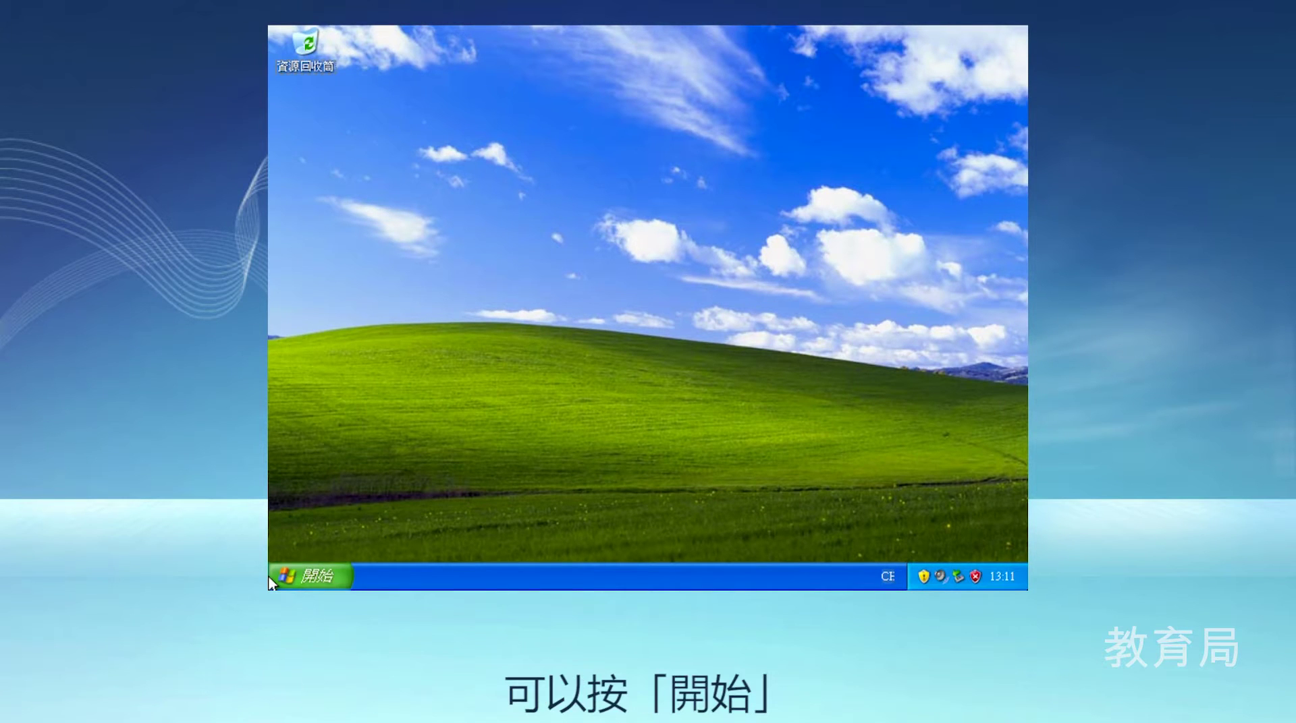
On the Windows XP computer, open 網路上的芳鄰 and view the computers in the workgroup.
left_click(307, 576)
left_click(512, 306)
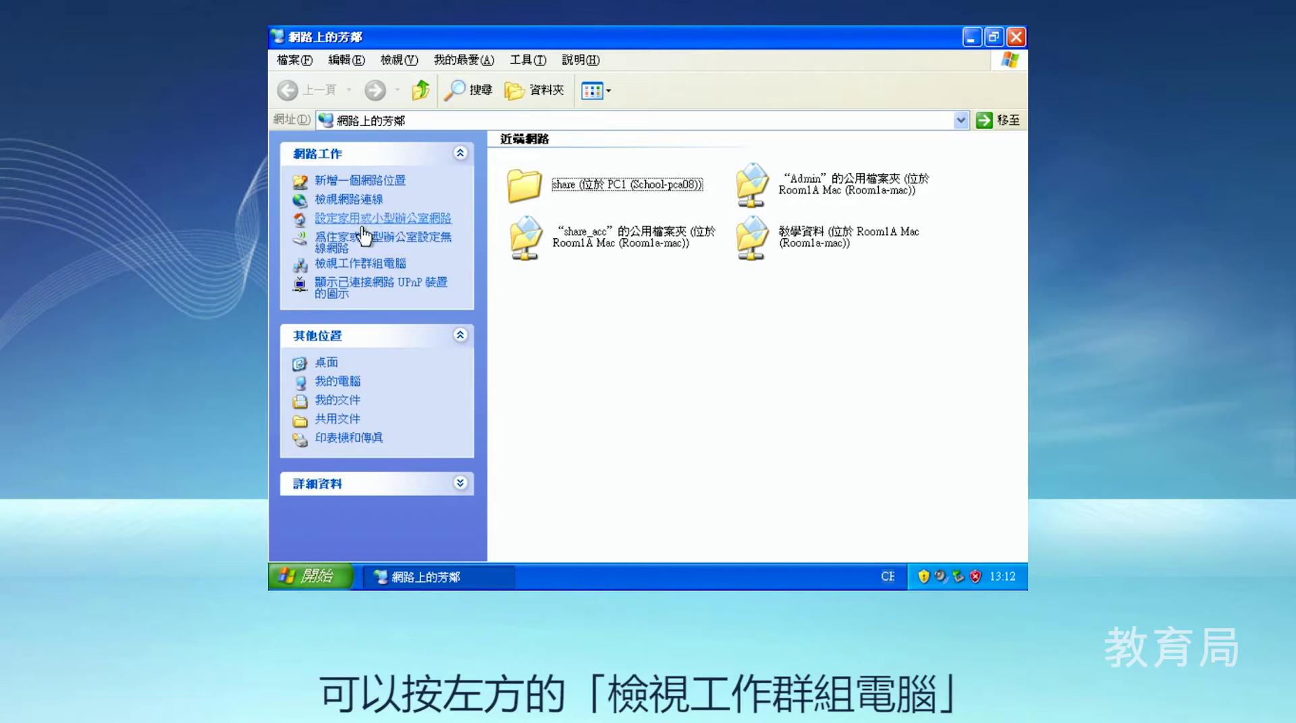
left_click(379, 267)
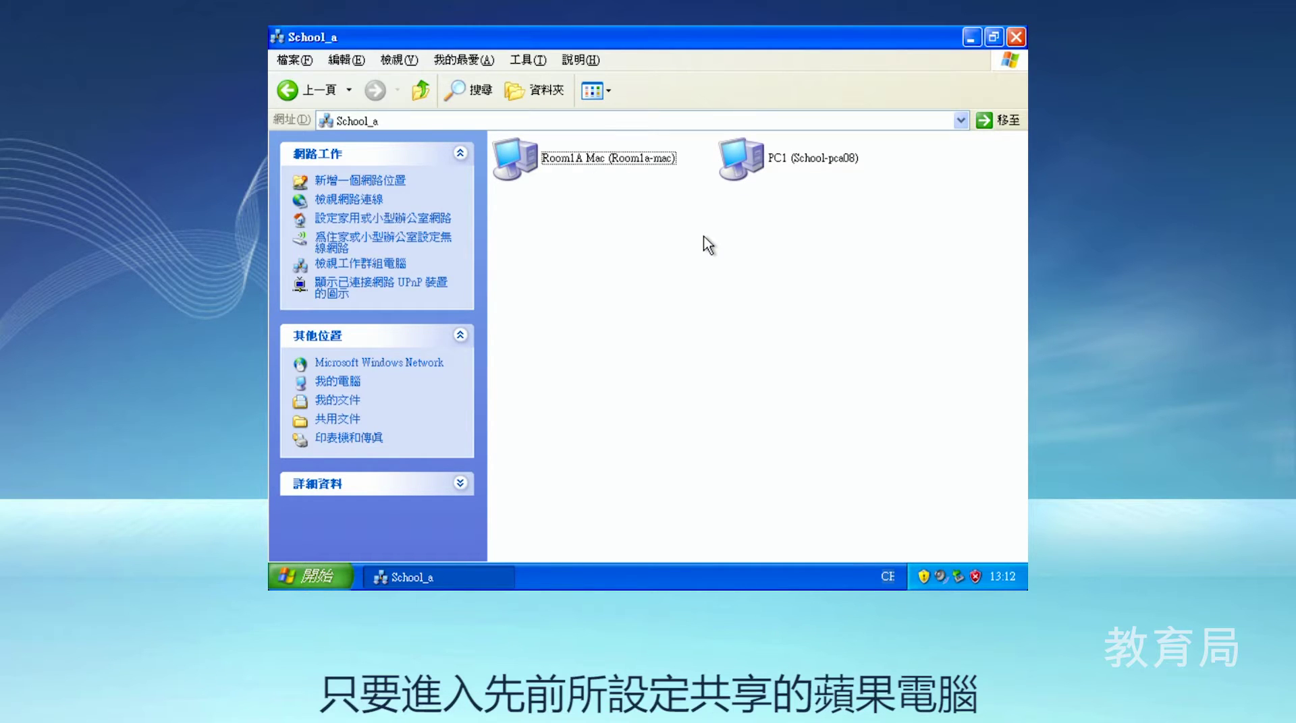
Connect to Room1A Mac with the user name share_acc and the account password.
double_click(610, 158)
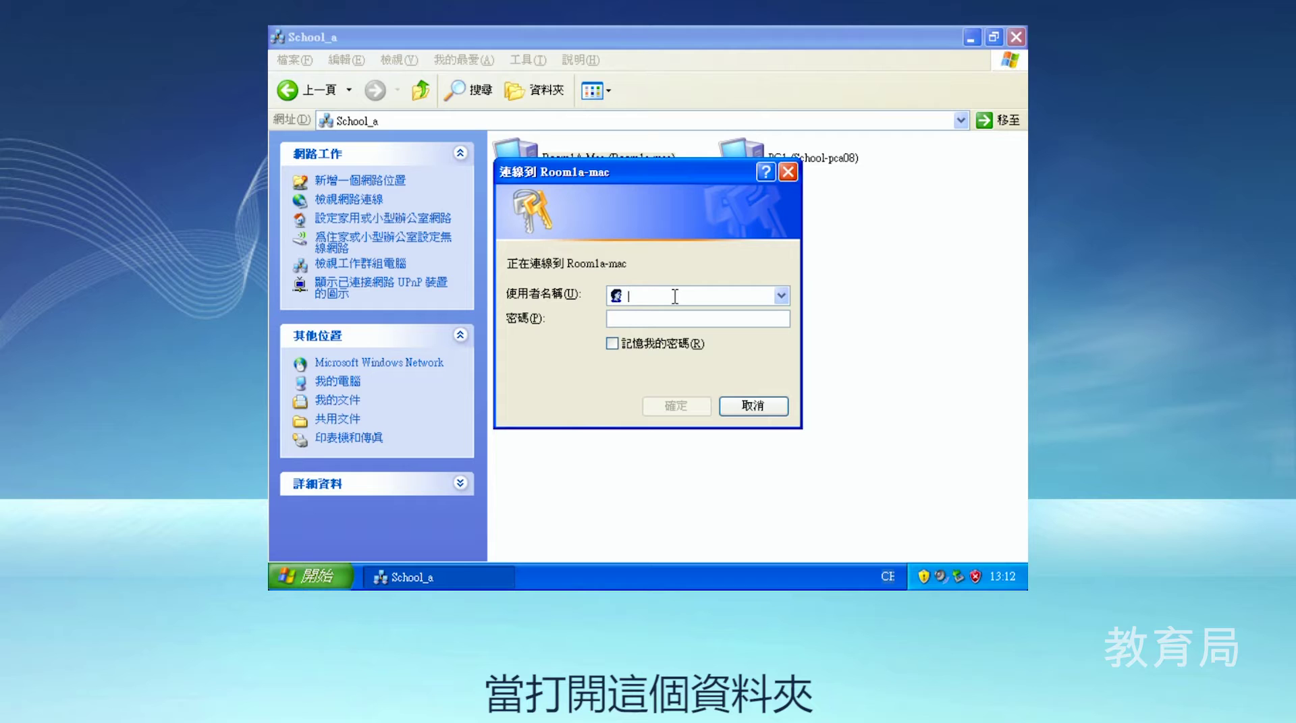
type("share_acc")
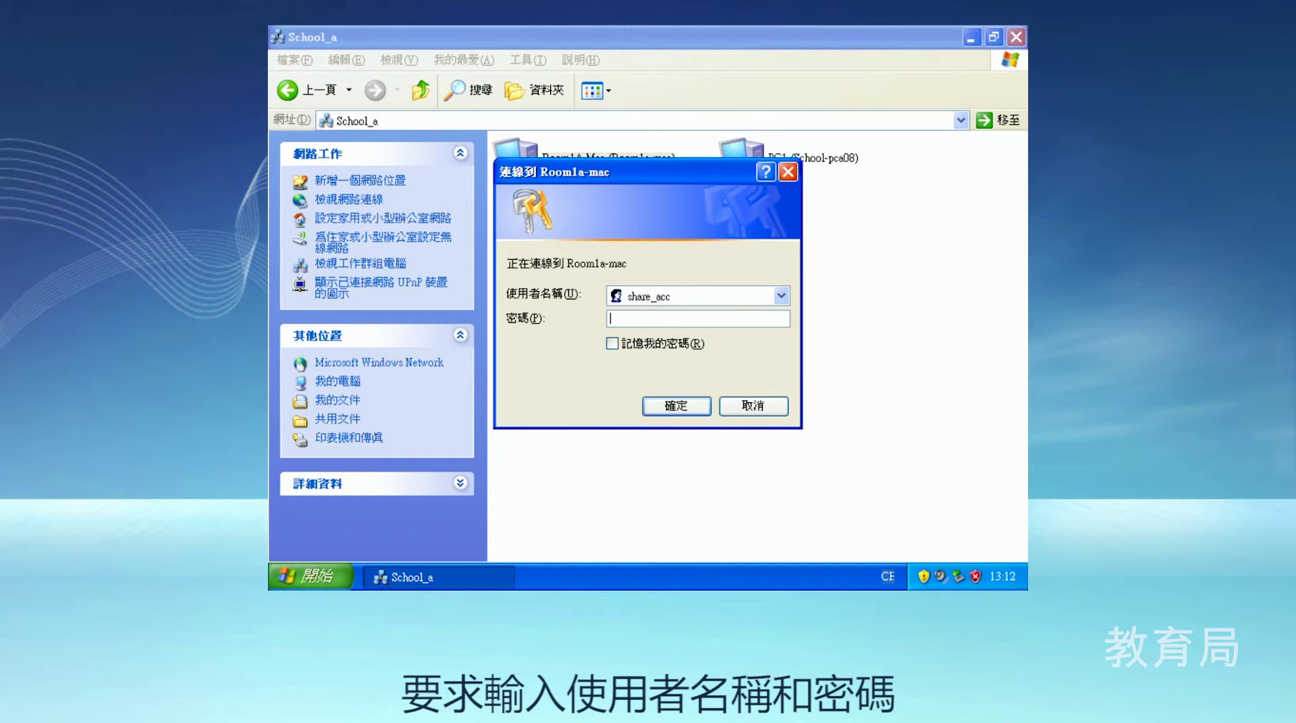
type("******")
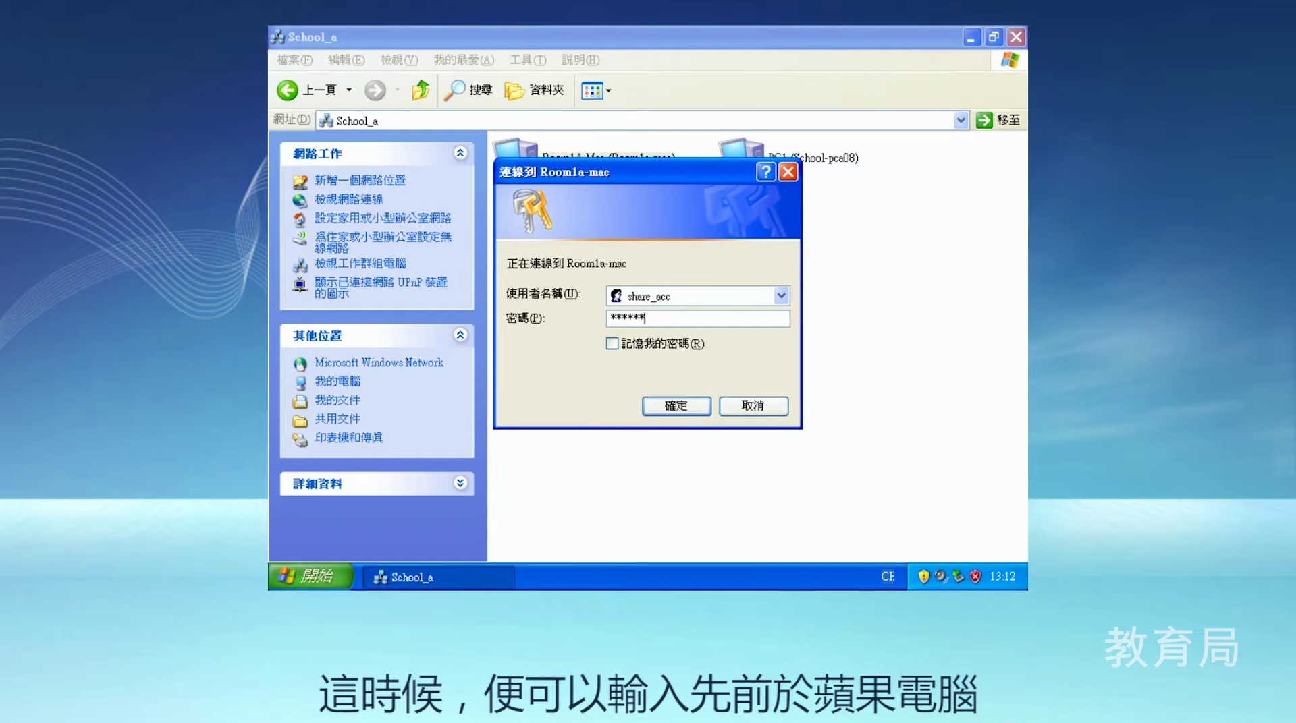
left_click(668, 405)
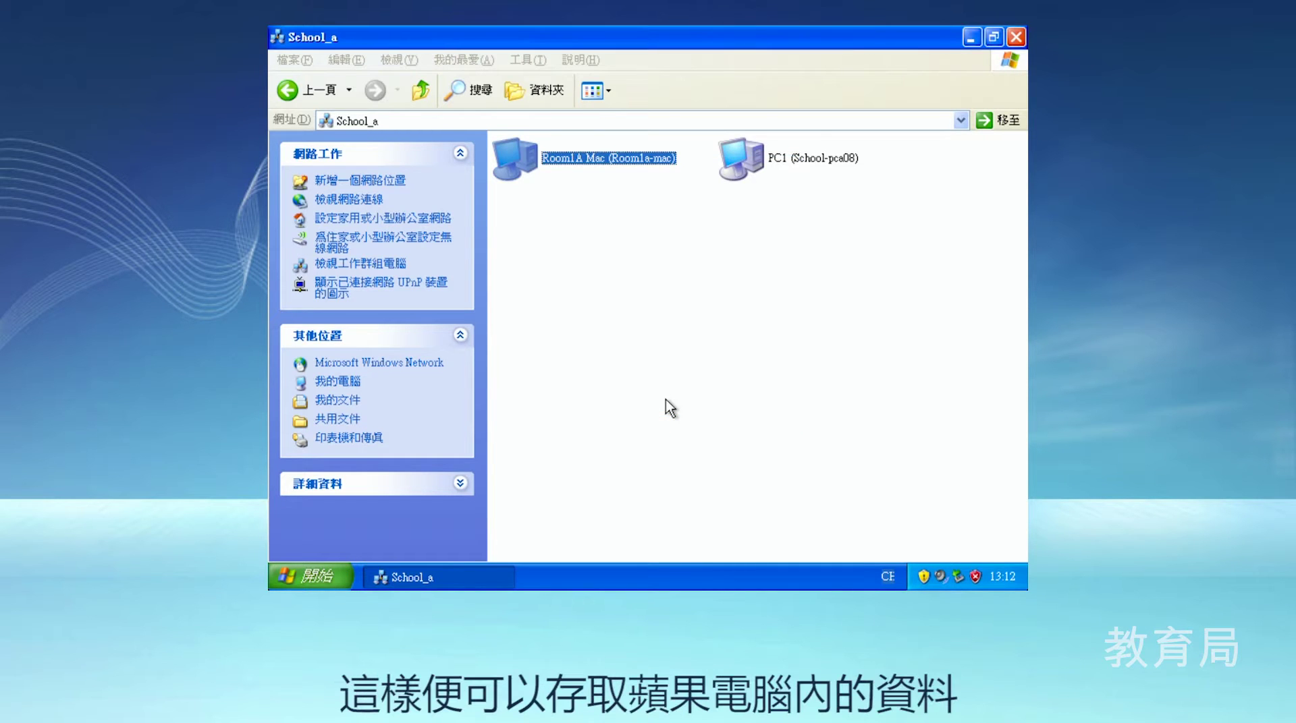